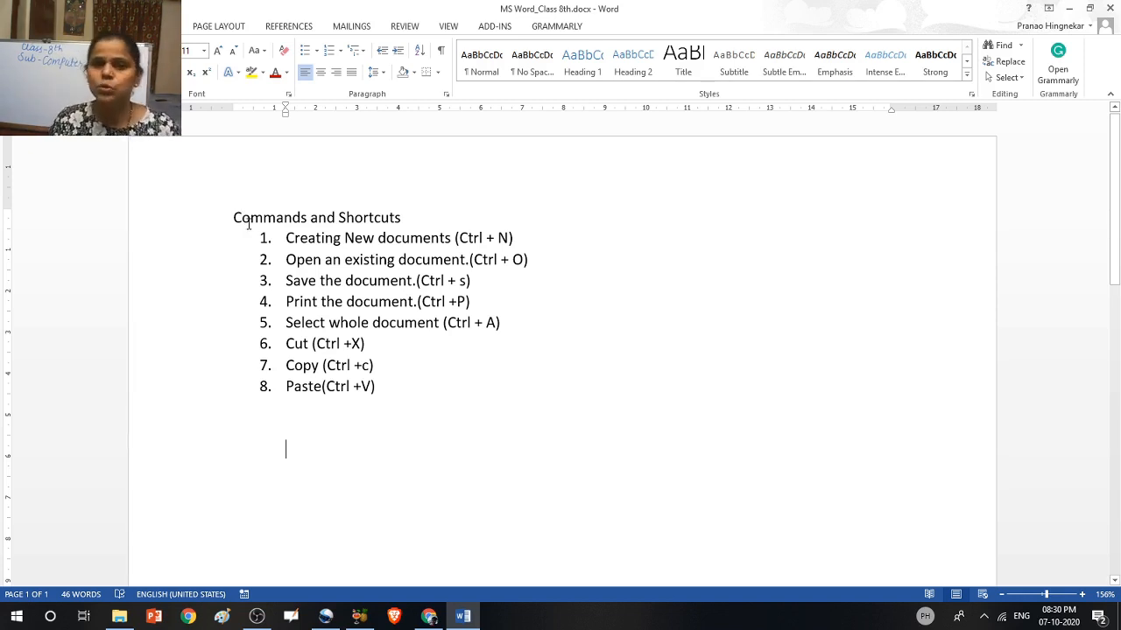
Highlight the whole numbered list of commands under the "Commands and Shortcuts" heading, then clear the selection
left_click(281, 242)
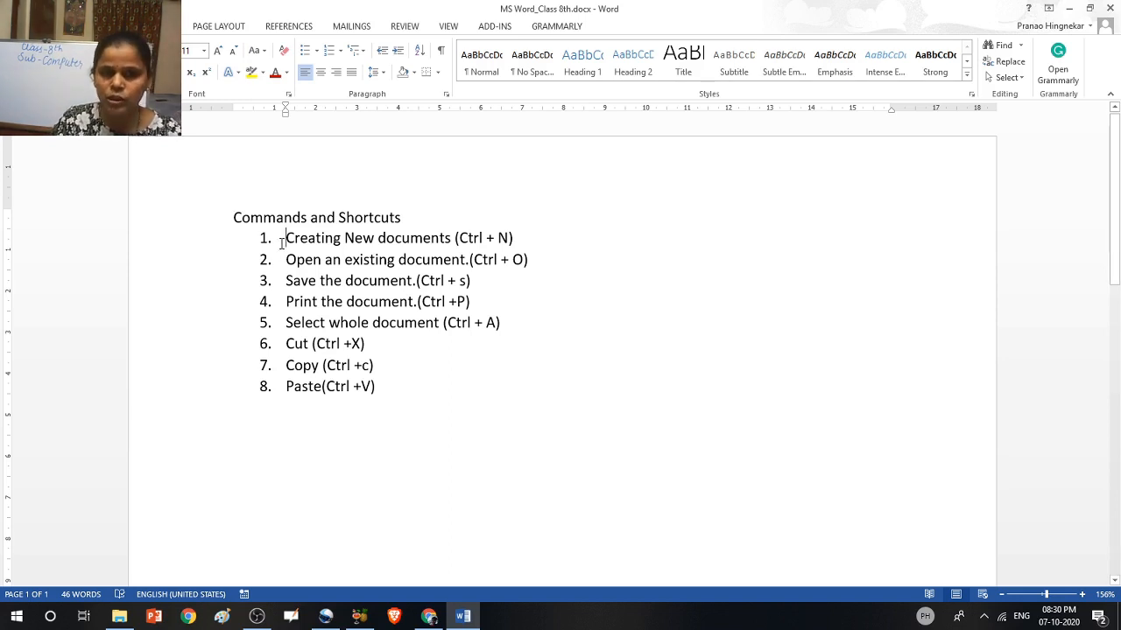
left_click_drag(281, 241, 490, 410)
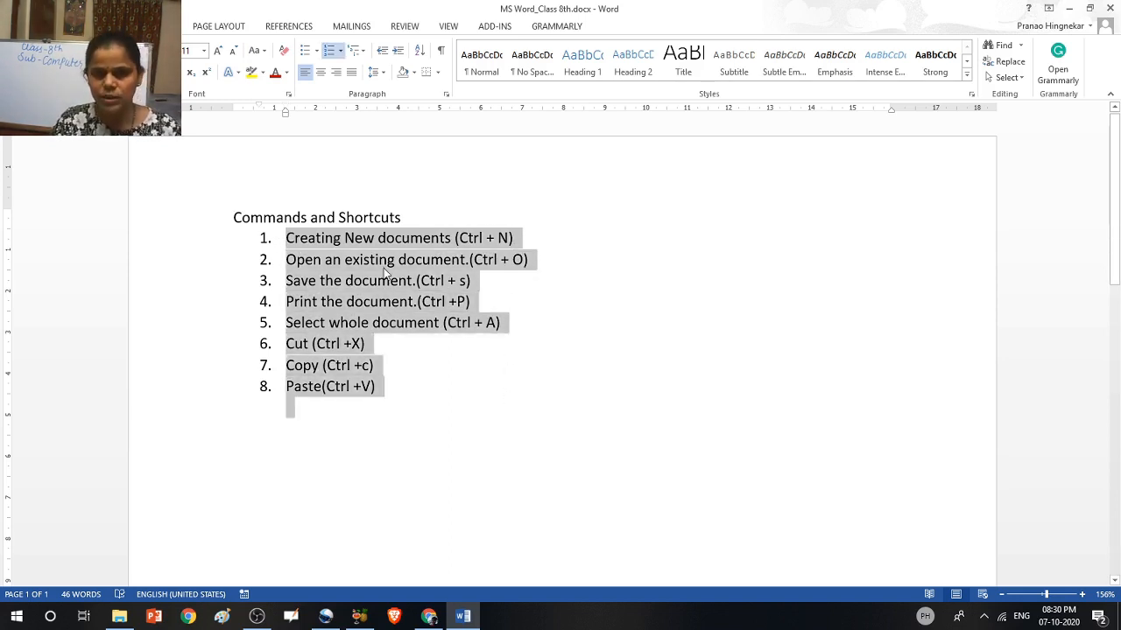
left_click(277, 238)
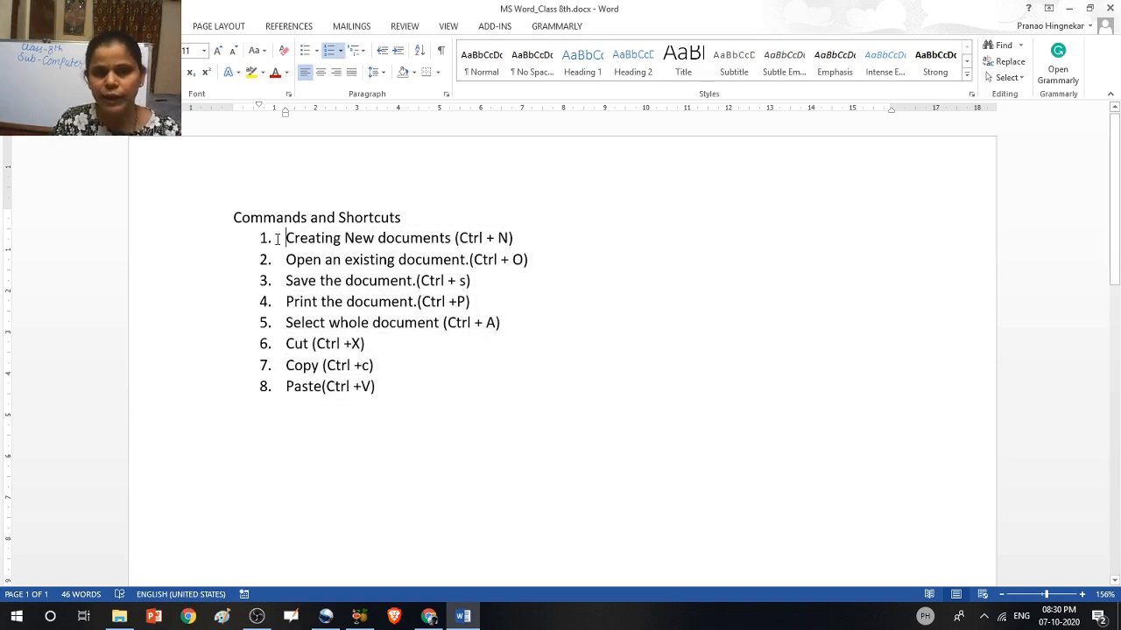
Highlight the "Creating New documents" line, then create a new blank document and close it
left_click_drag(276, 238, 548, 245)
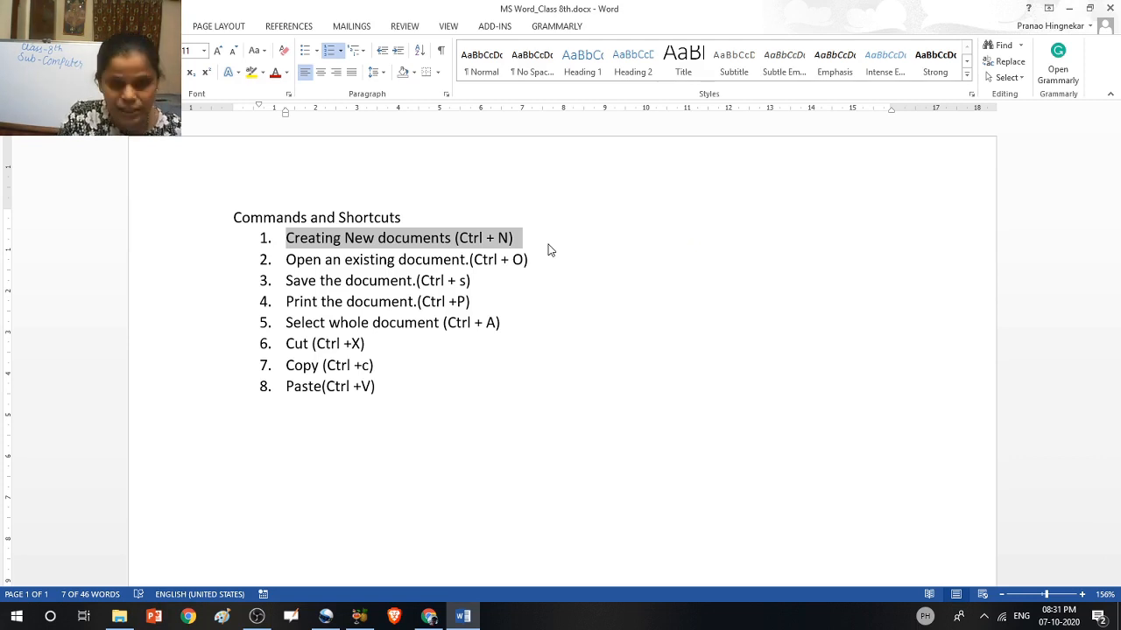
left_click(548, 248)
key("ctrl+n")
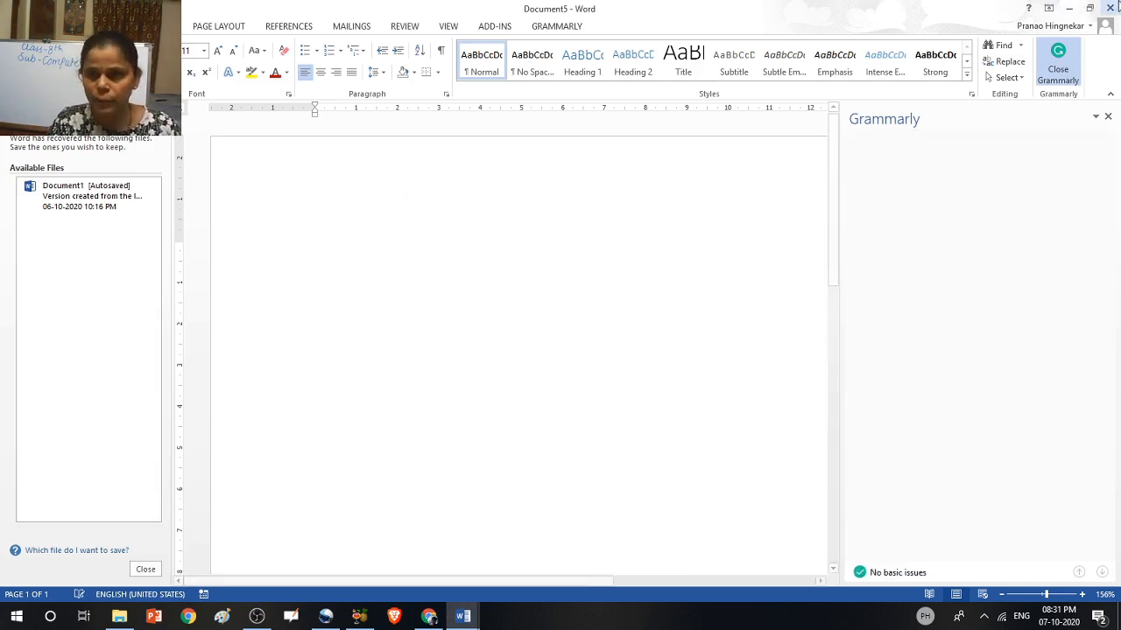
left_click(1115, 7)
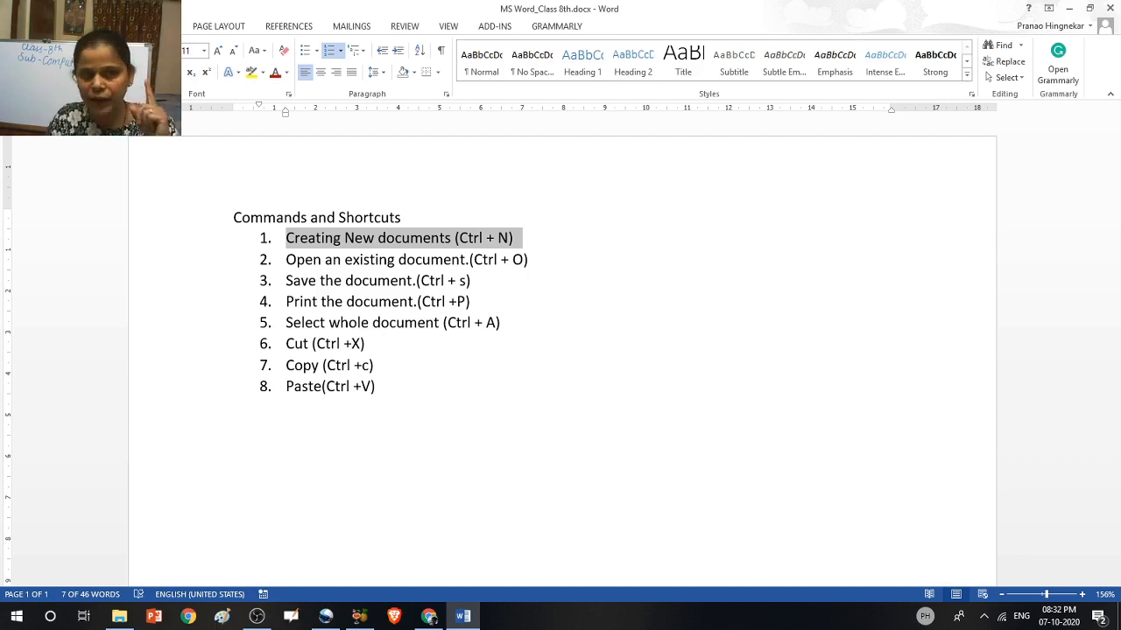
Create another new document from the Blank document template and close it
left_click(23, 27)
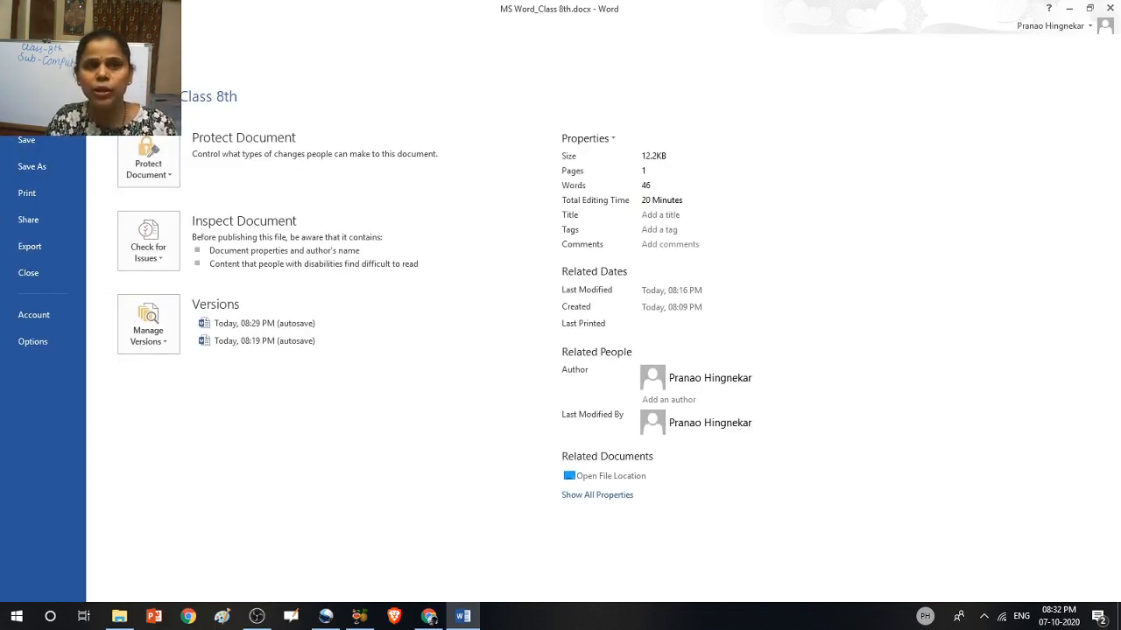
left_click(26, 88)
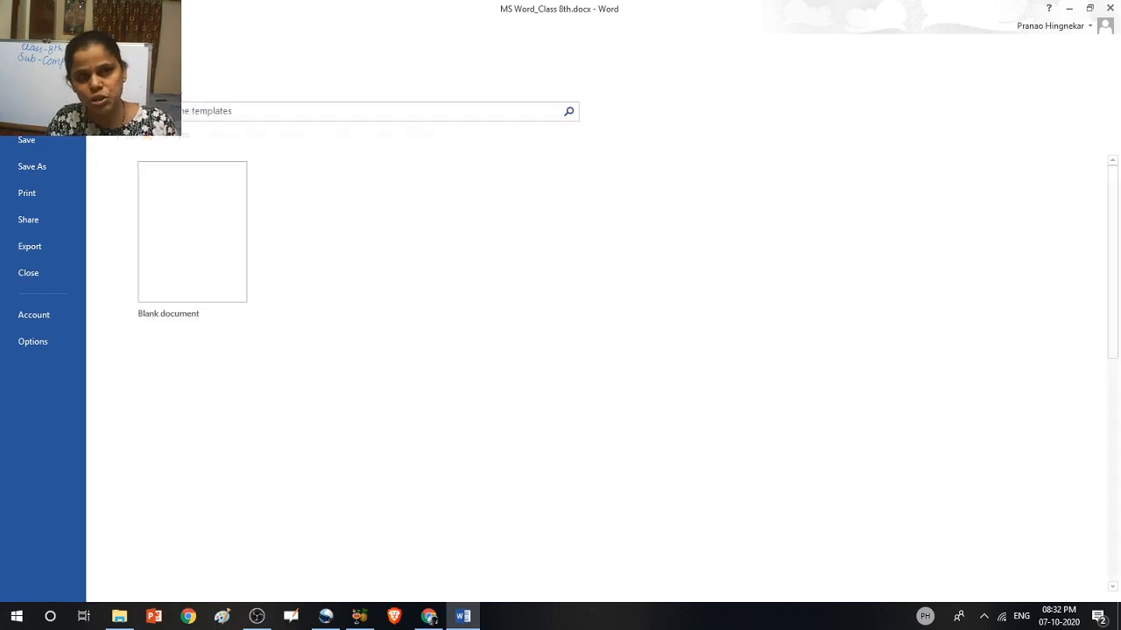
left_click(204, 284)
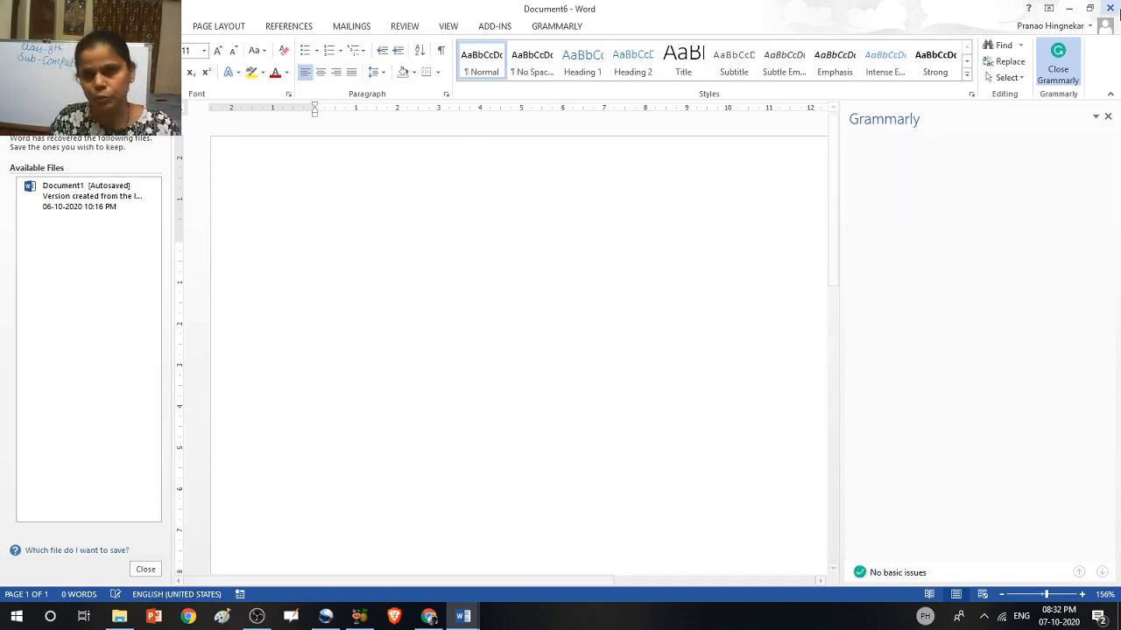
left_click(1109, 9)
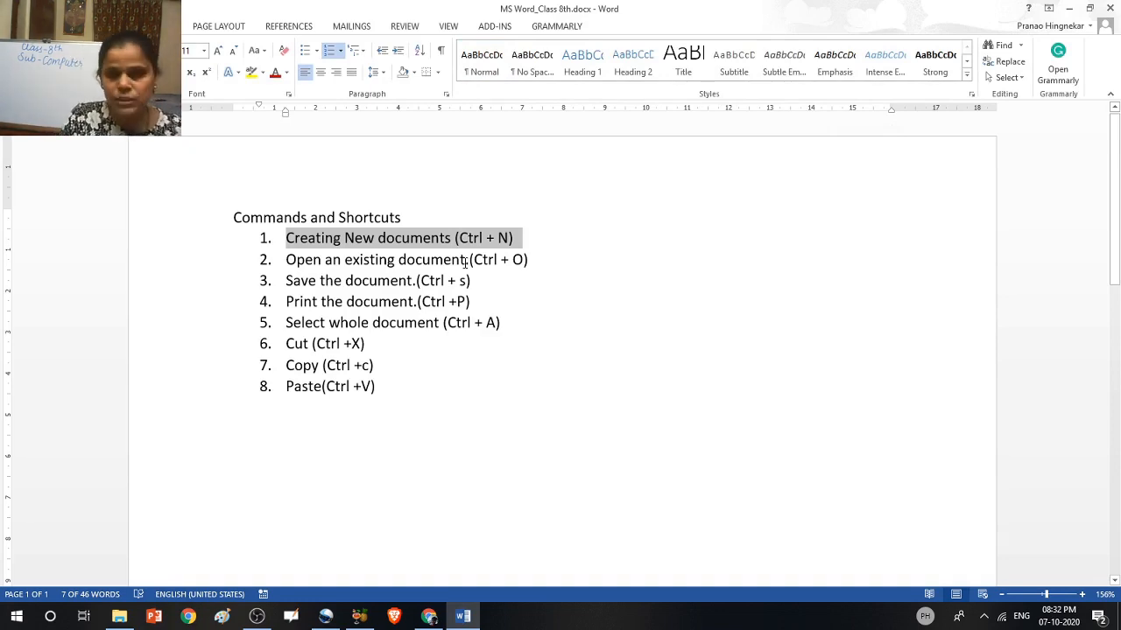
View the recent documents available for opening twice, returning to the current document each time without opening a file
key("ctrl+o")
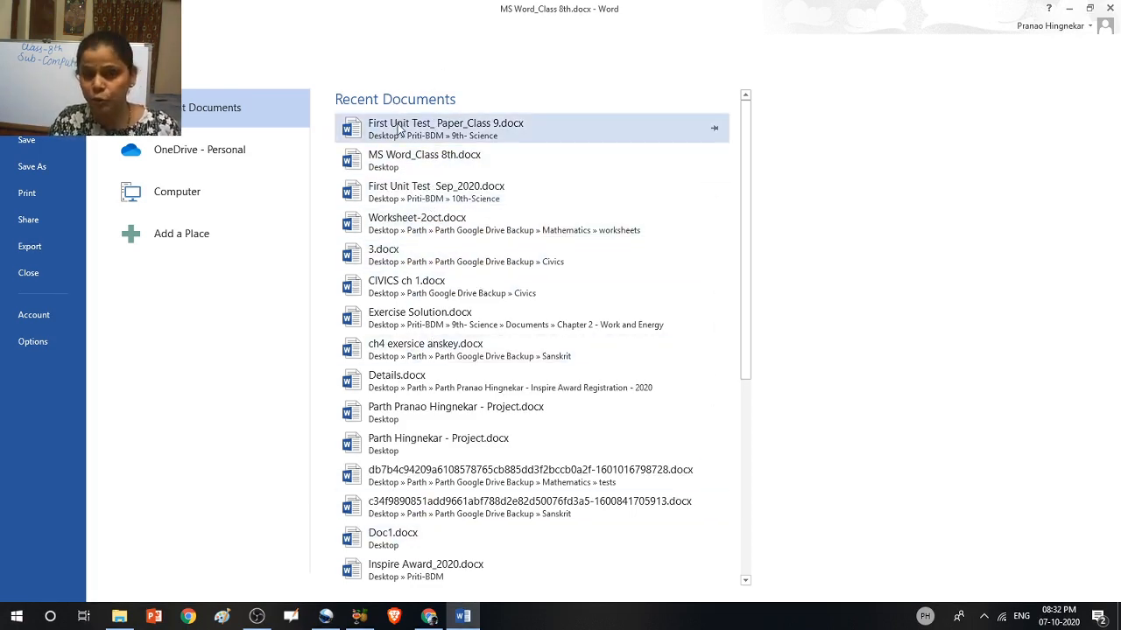
key("Escape")
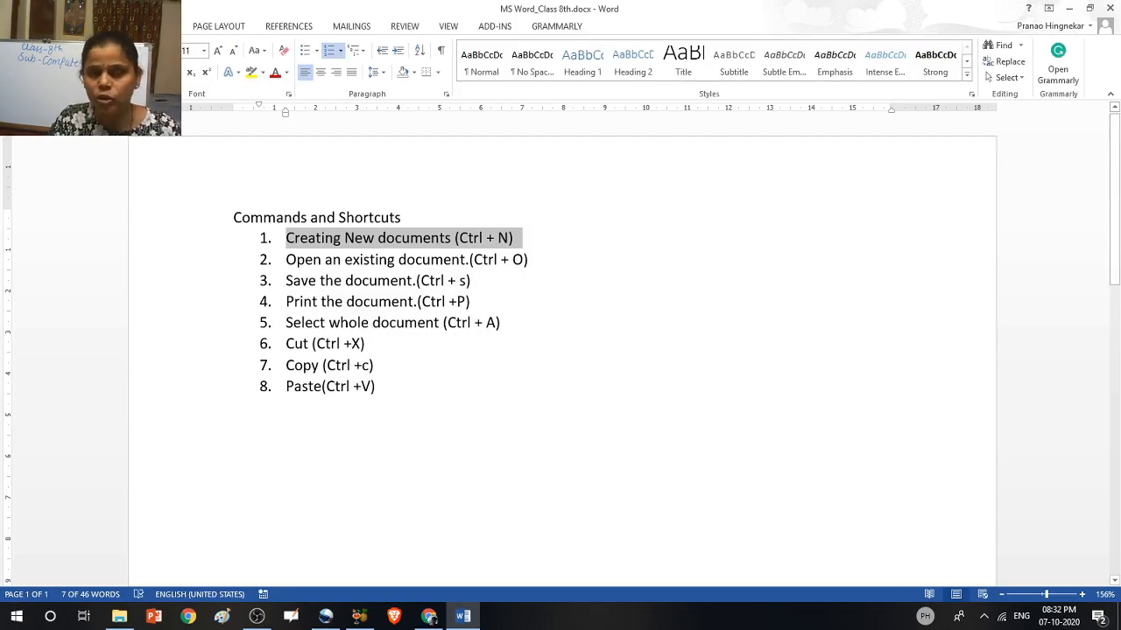
left_click(21, 26)
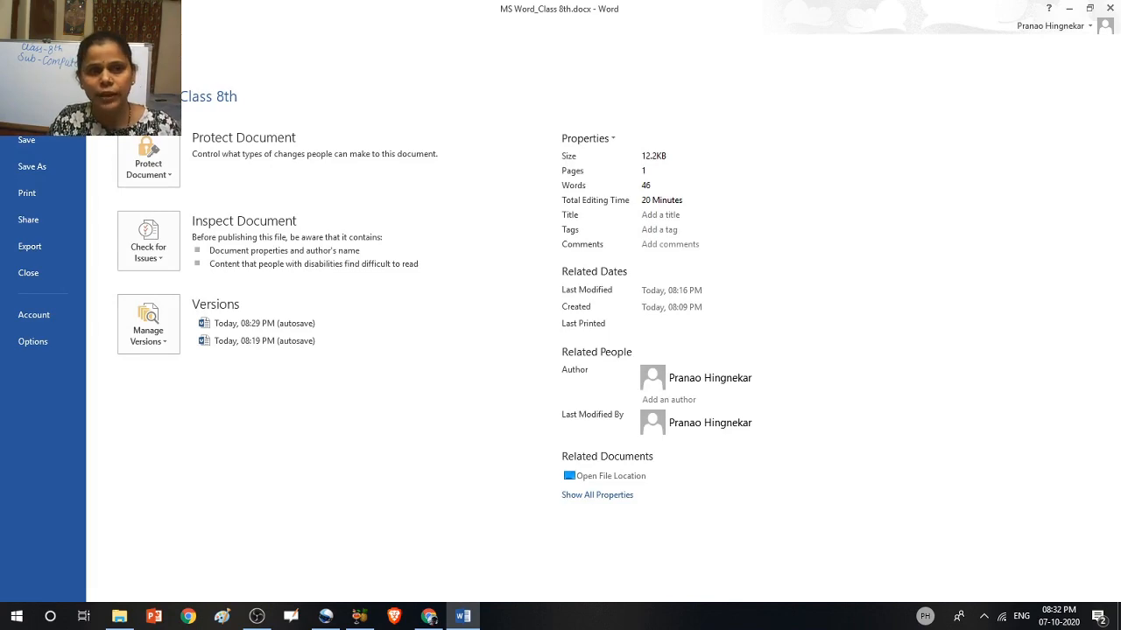
left_click(30, 113)
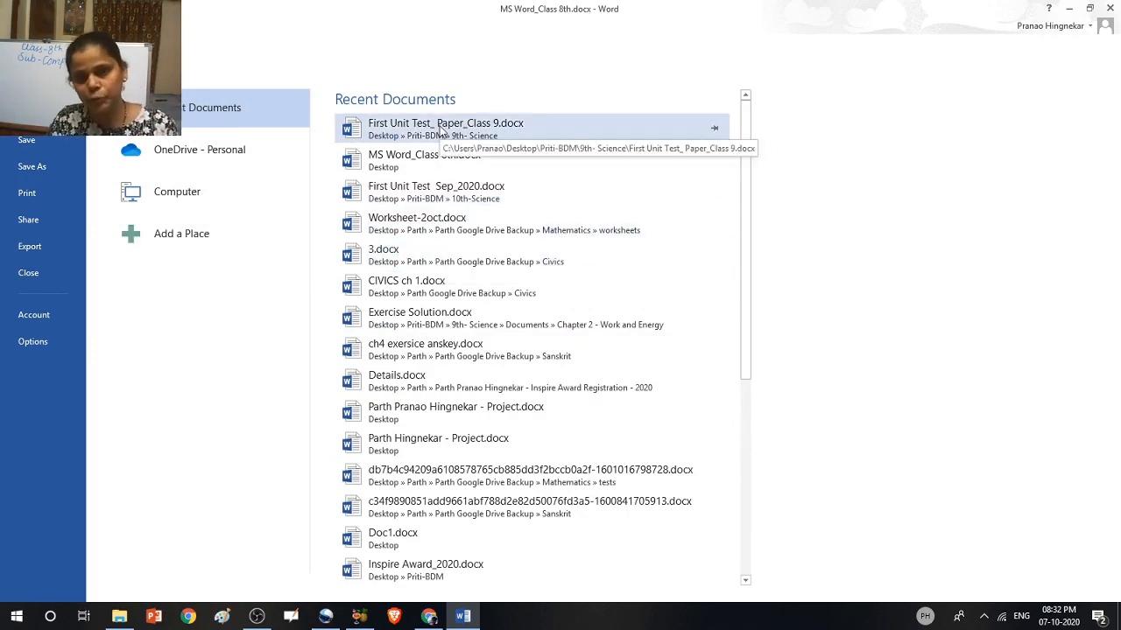
key("Escape")
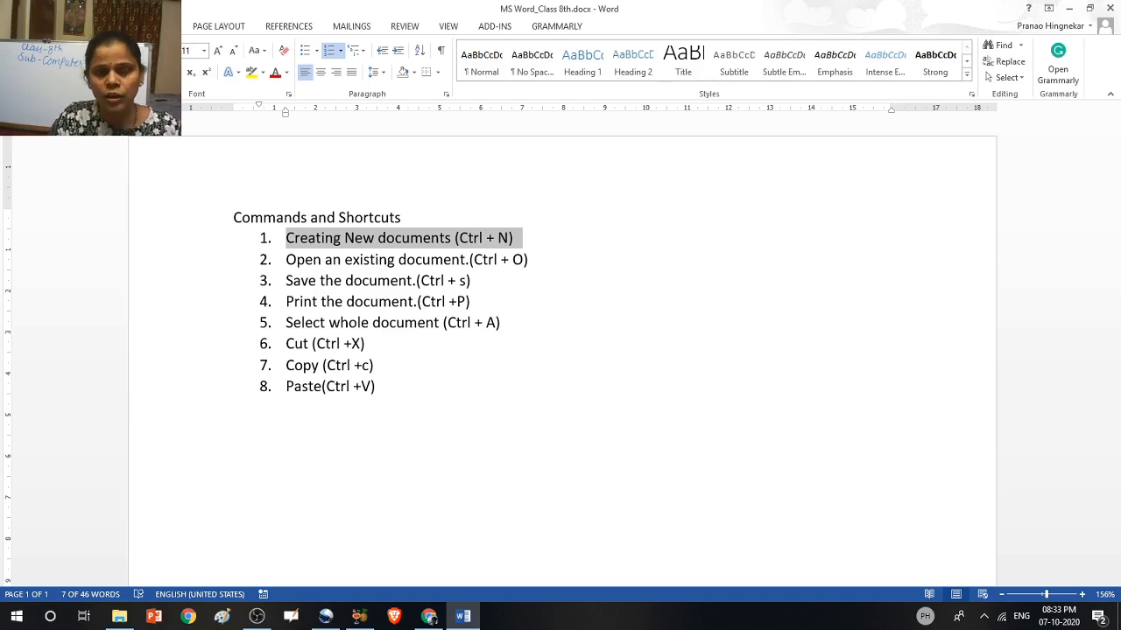
Save the current document under its existing file name
left_click(18, 27)
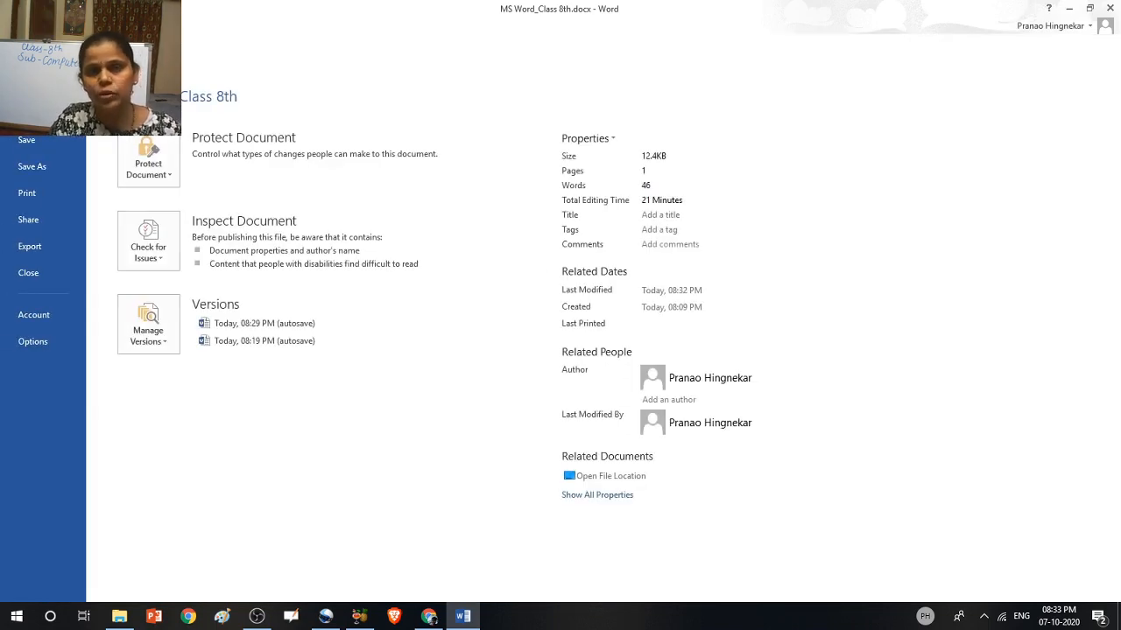
left_click(27, 142)
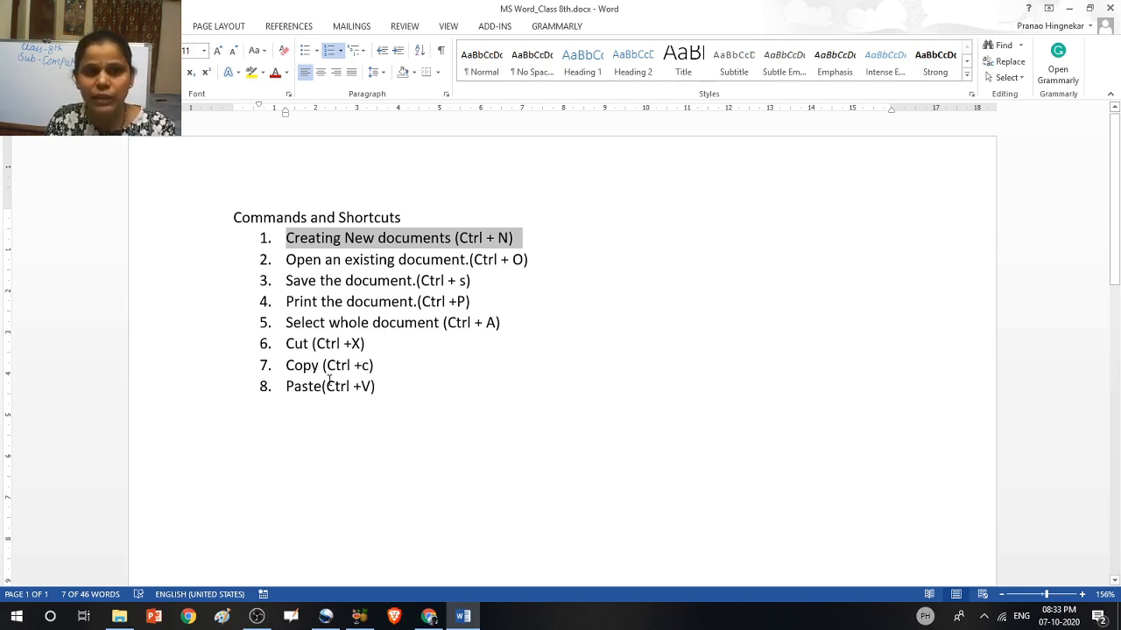
Highlight the "Print the document" line, then in the print settings set copies to 1 and the printer to Brother DCP-L2520D series
left_click_drag(287, 302, 471, 304)
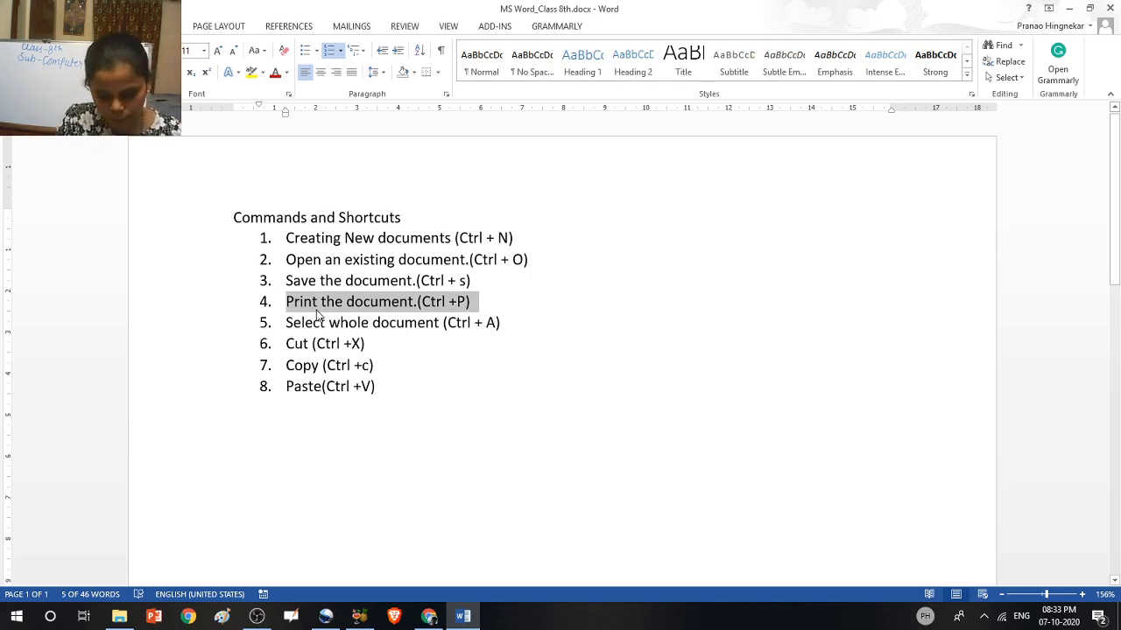
key("ctrl+p")
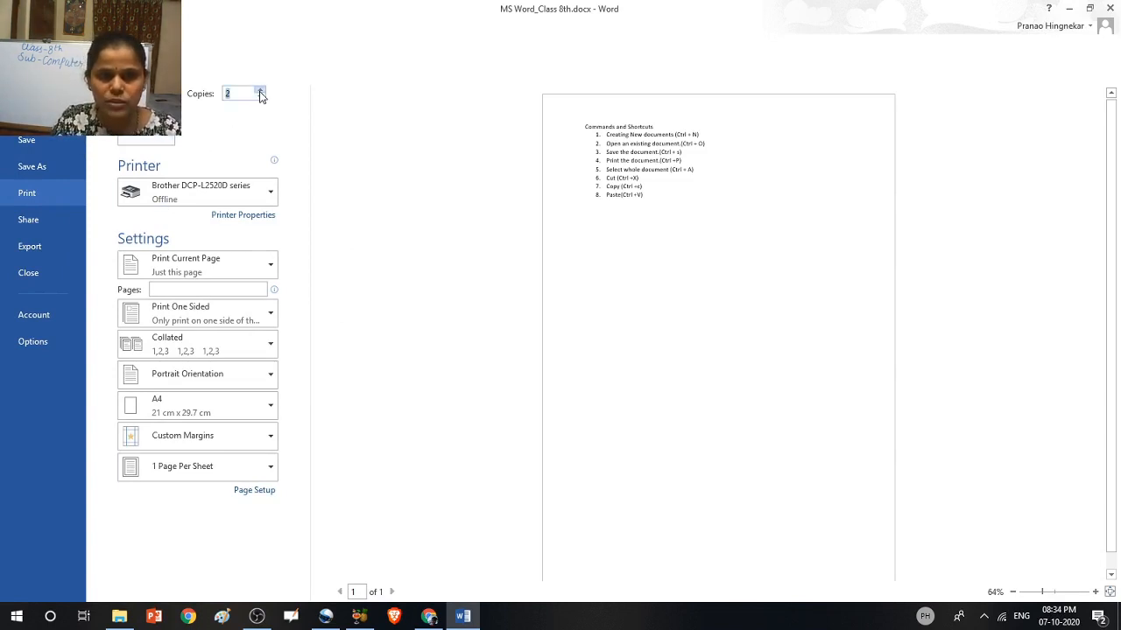
left_click(260, 99)
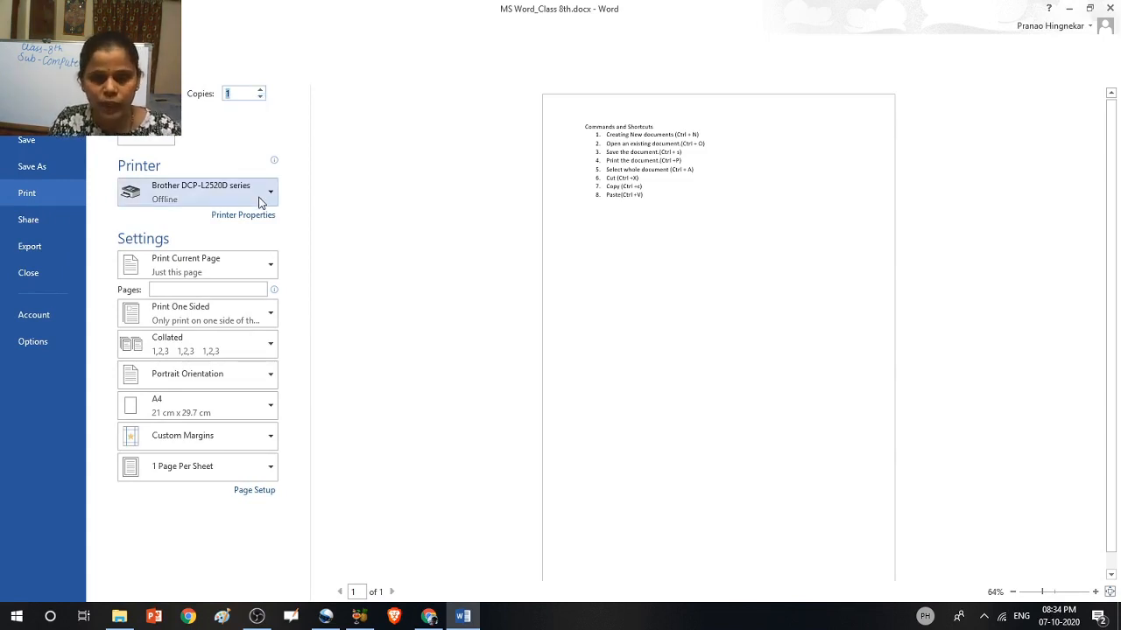
left_click(271, 193)
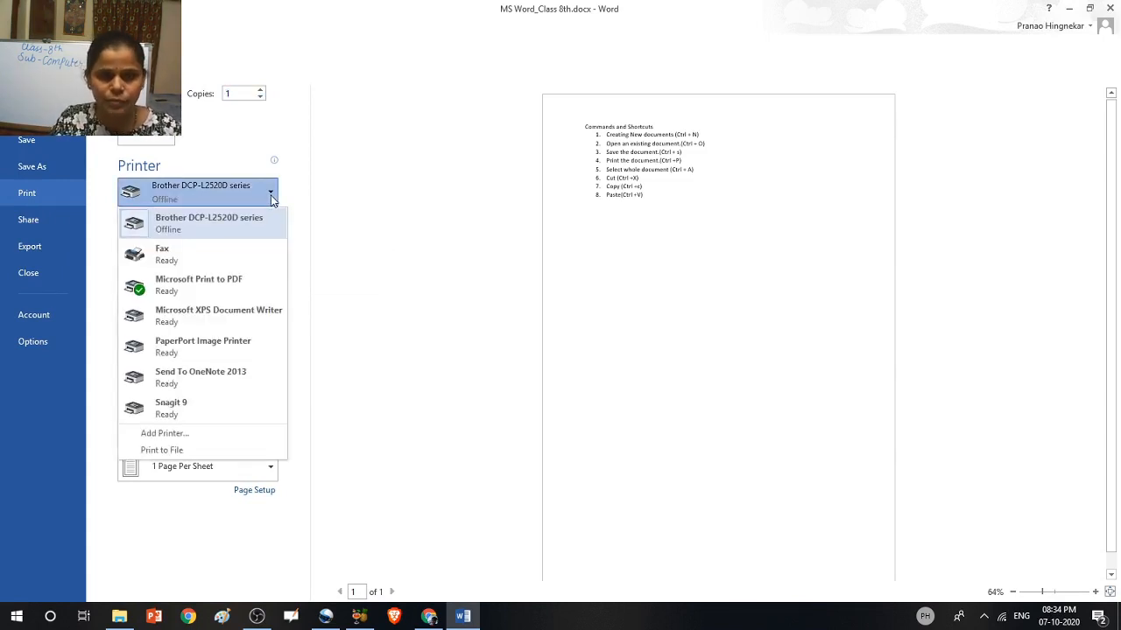
left_click(237, 227)
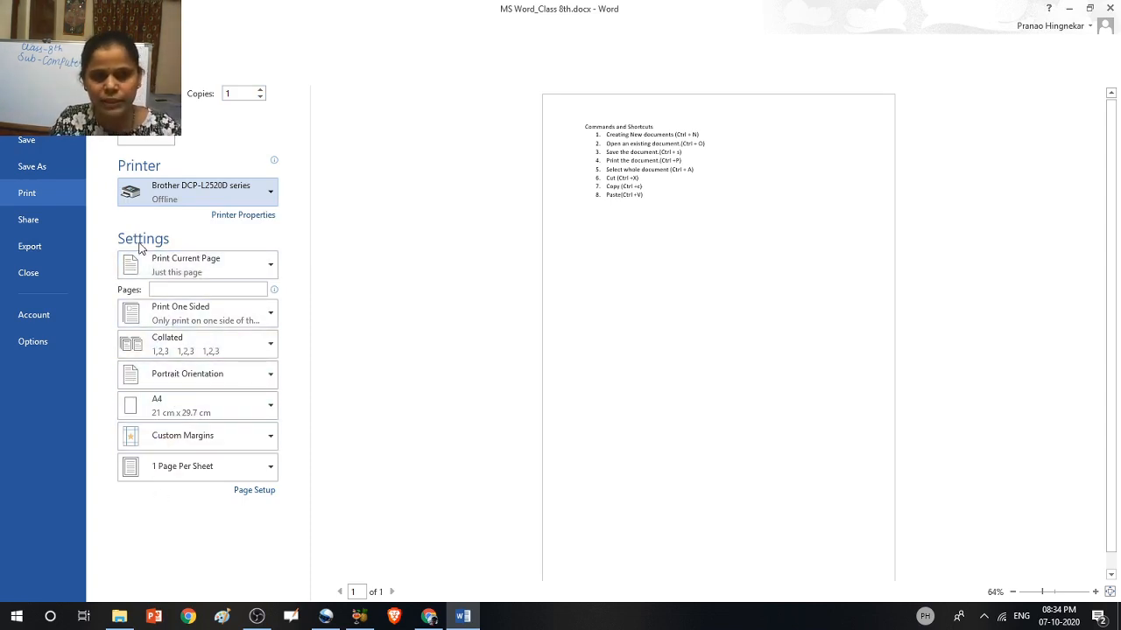
Review the page range, orientation and sided printing options, keeping Print Current Page, and leave the print settings without printing
left_click(269, 268)
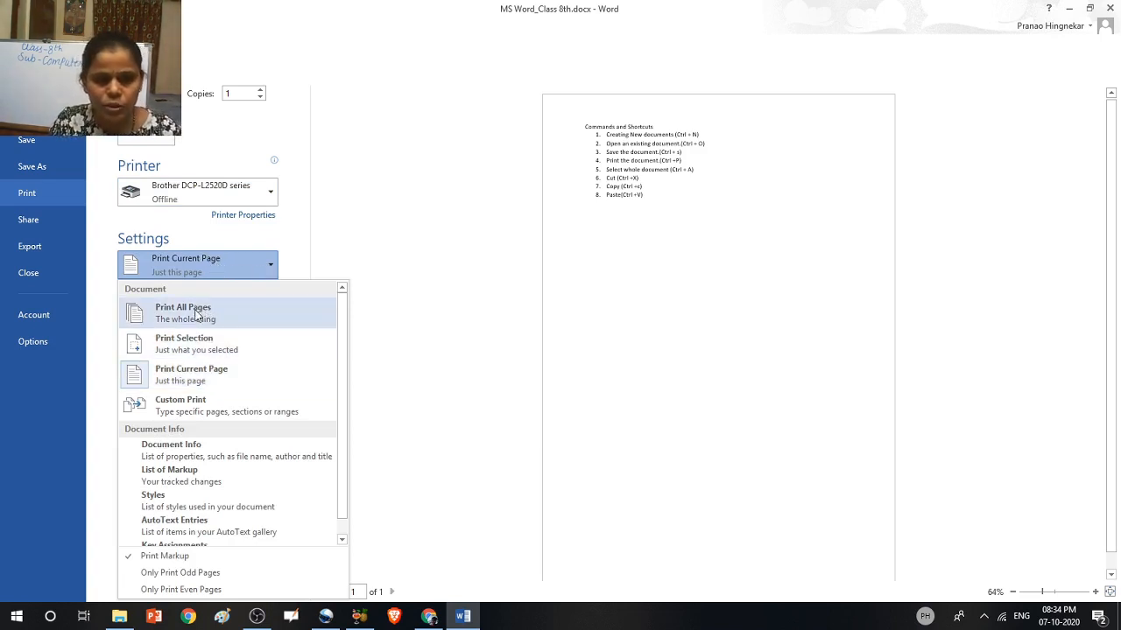
left_click(198, 373)
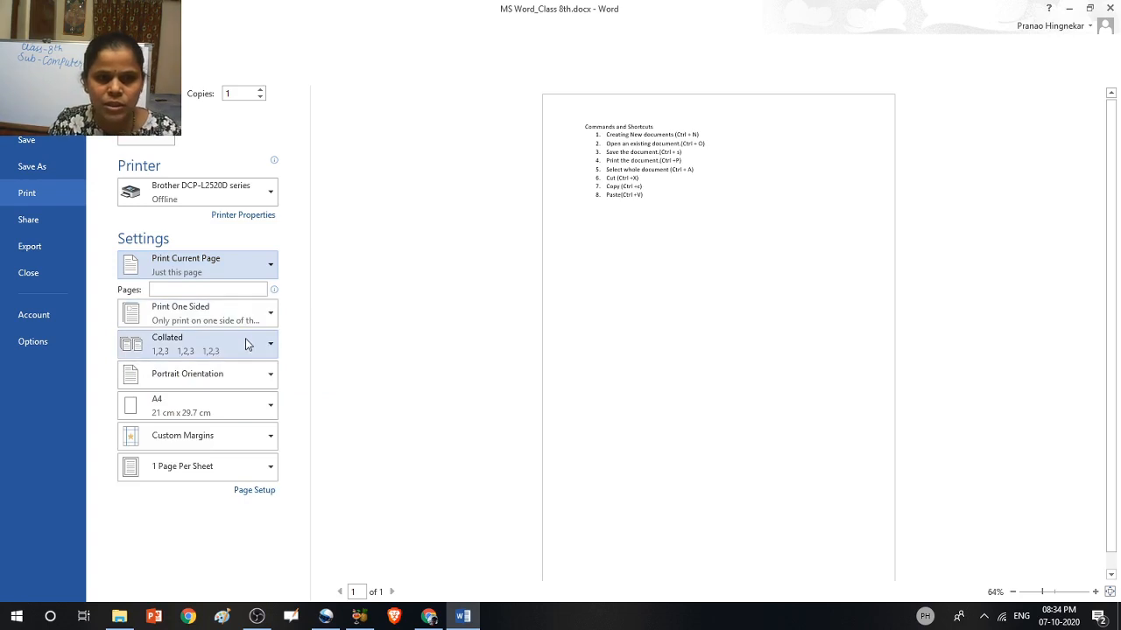
left_click(270, 378)
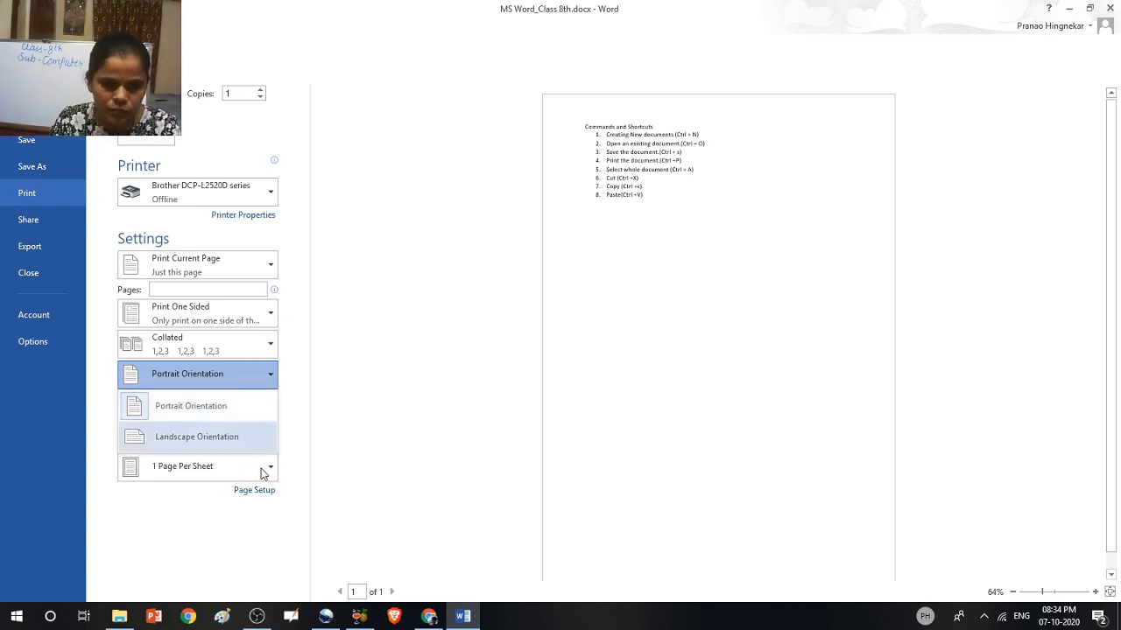
left_click(270, 316)
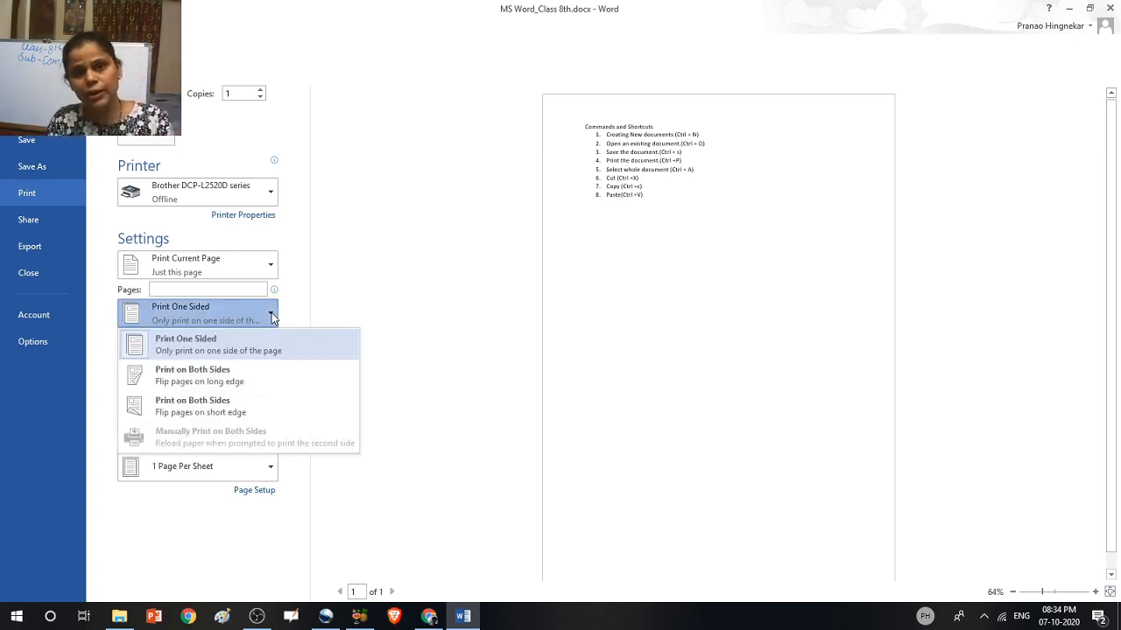
left_click(250, 311)
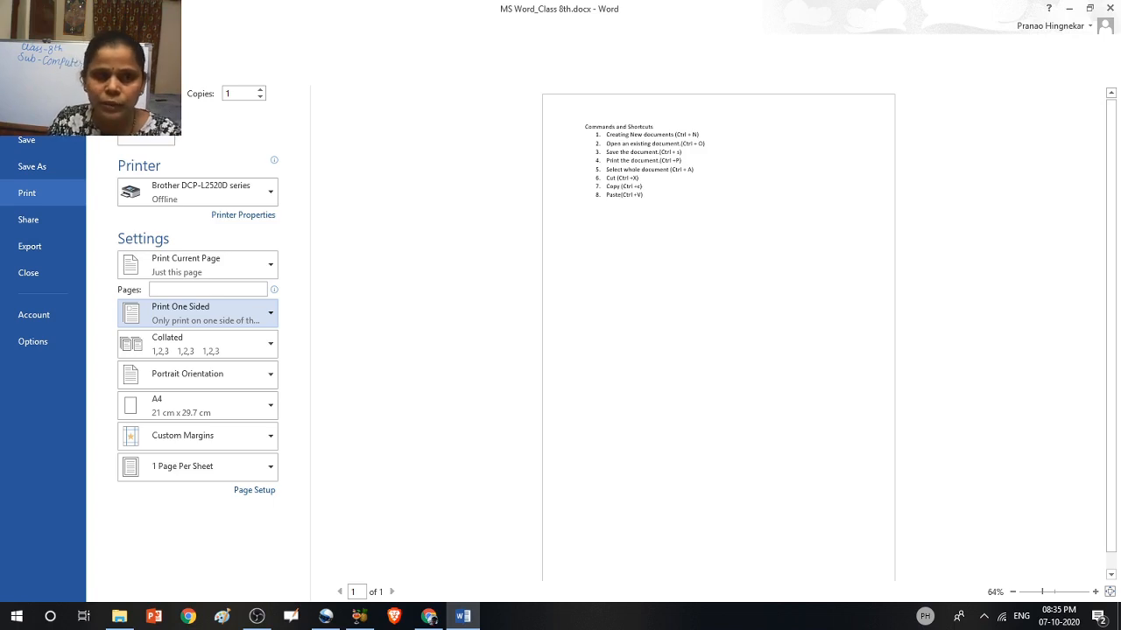
key("Escape")
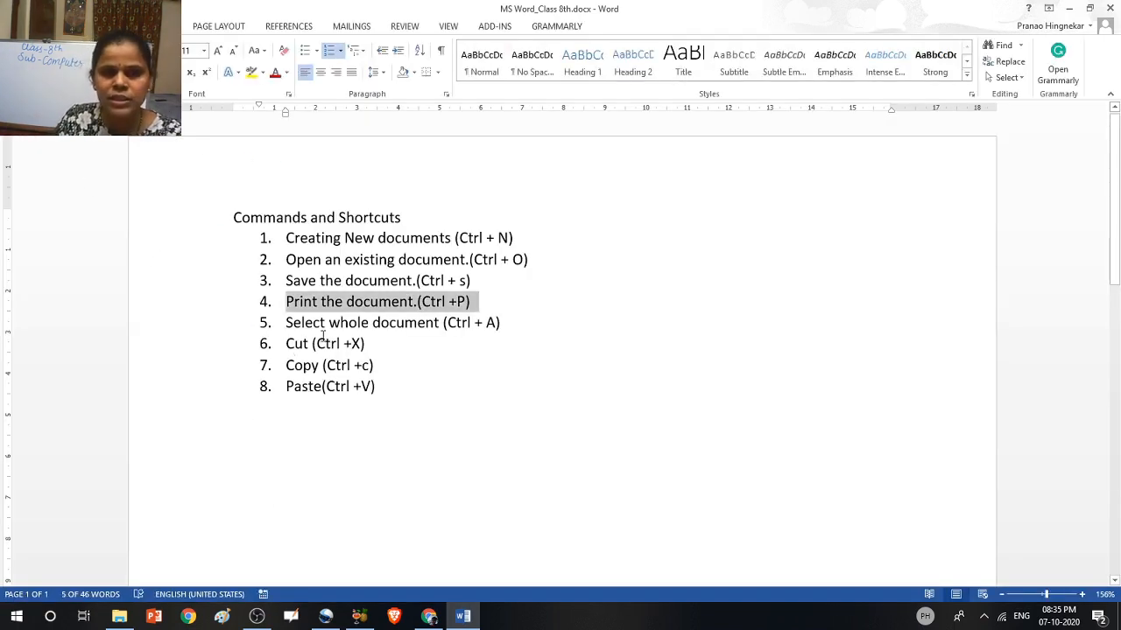
Highlight "Select whole document", then select the entire document's text in two different ways, clearing the selection each time
left_click_drag(313, 325, 432, 330)
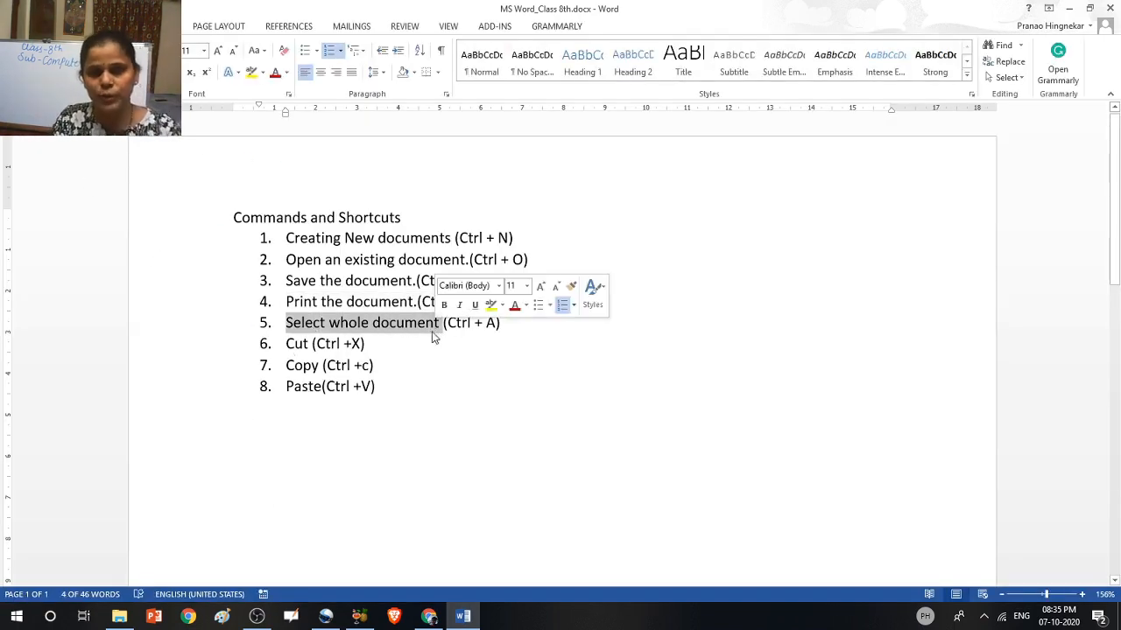
left_click(436, 350)
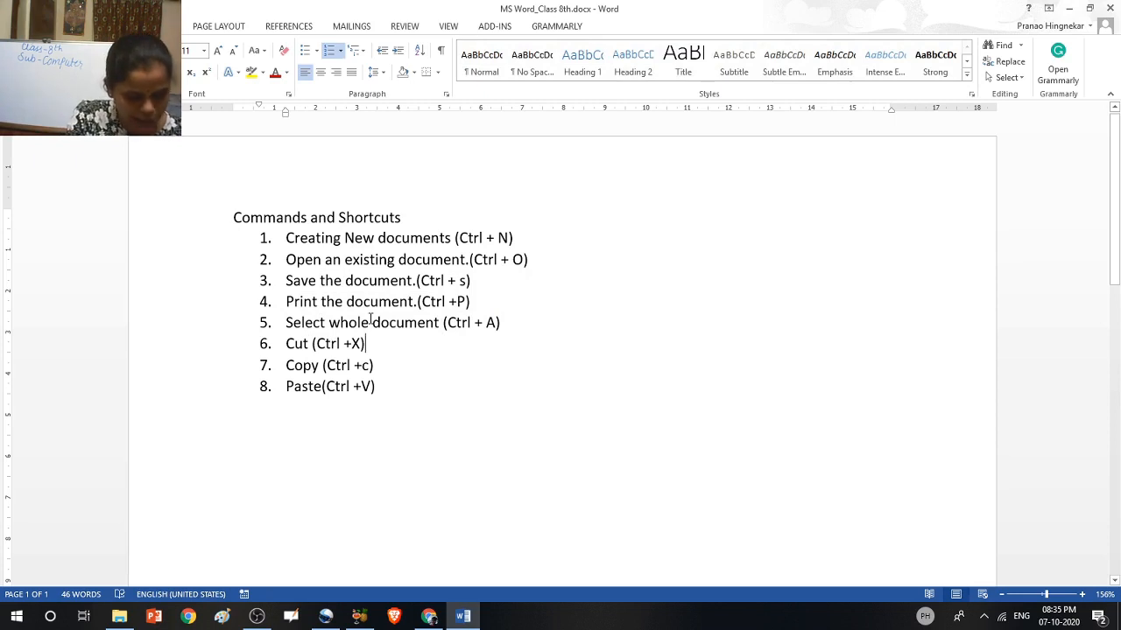
key("ctrl+a")
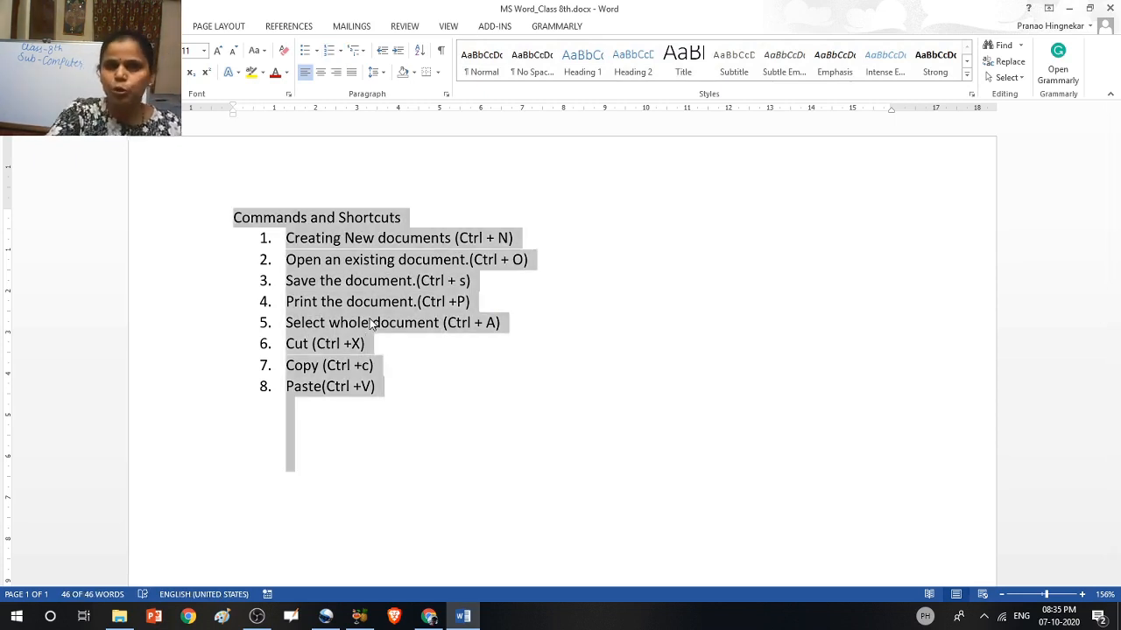
left_click(415, 375)
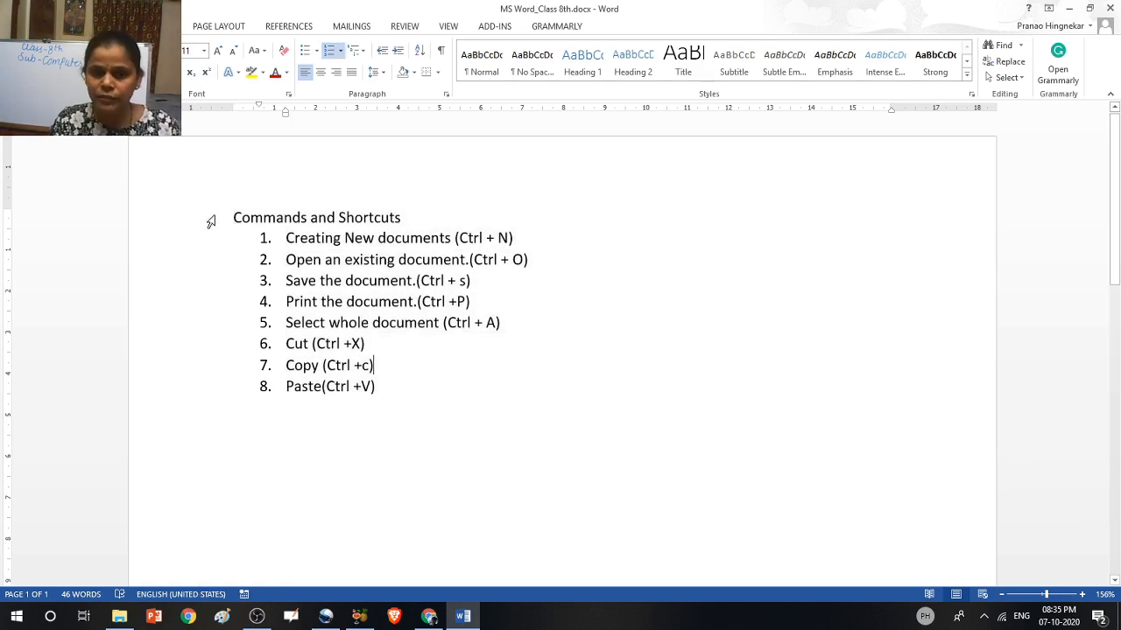
left_click_drag(233, 217, 388, 455)
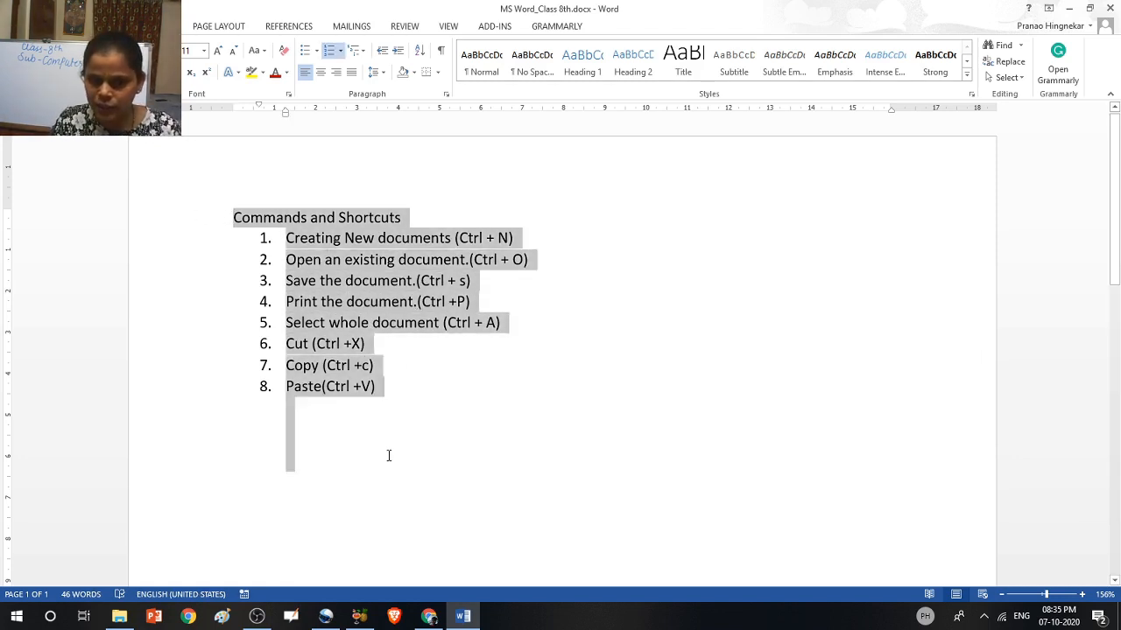
left_click(562, 375)
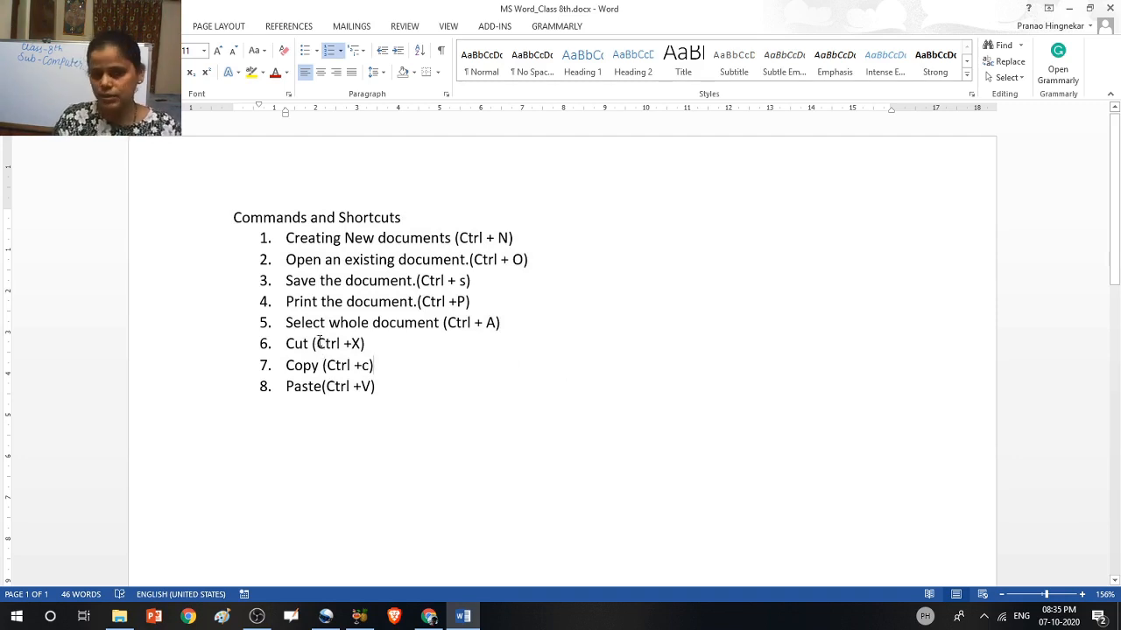
Copy the heading "Commands and Shortcuts" to the clipboard
left_click_drag(232, 218, 390, 228)
key("ctrl+c")
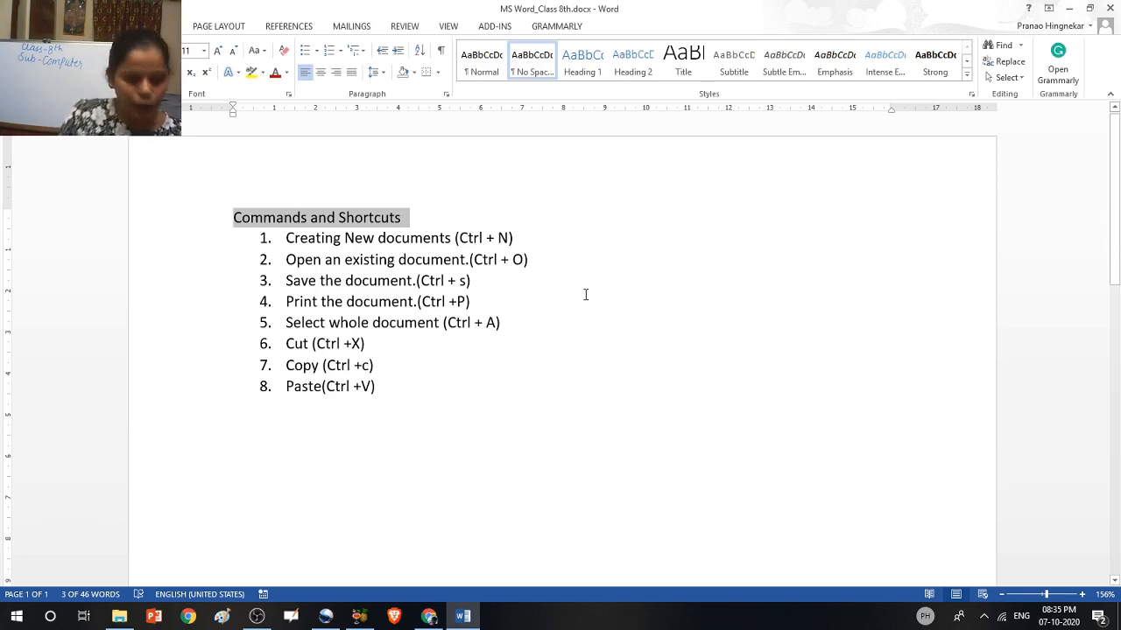
Move the heading "Commands and Shortcuts" to a new line below list item 8, then highlight it and the text "(Ctrl +V)"
key("Delete")
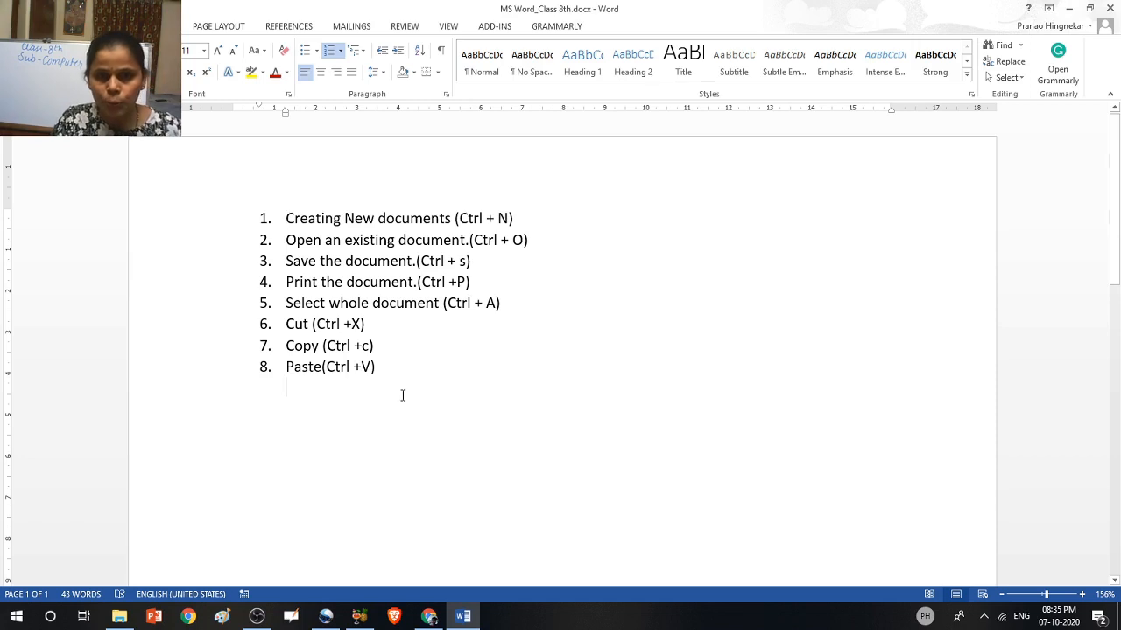
key("Return")
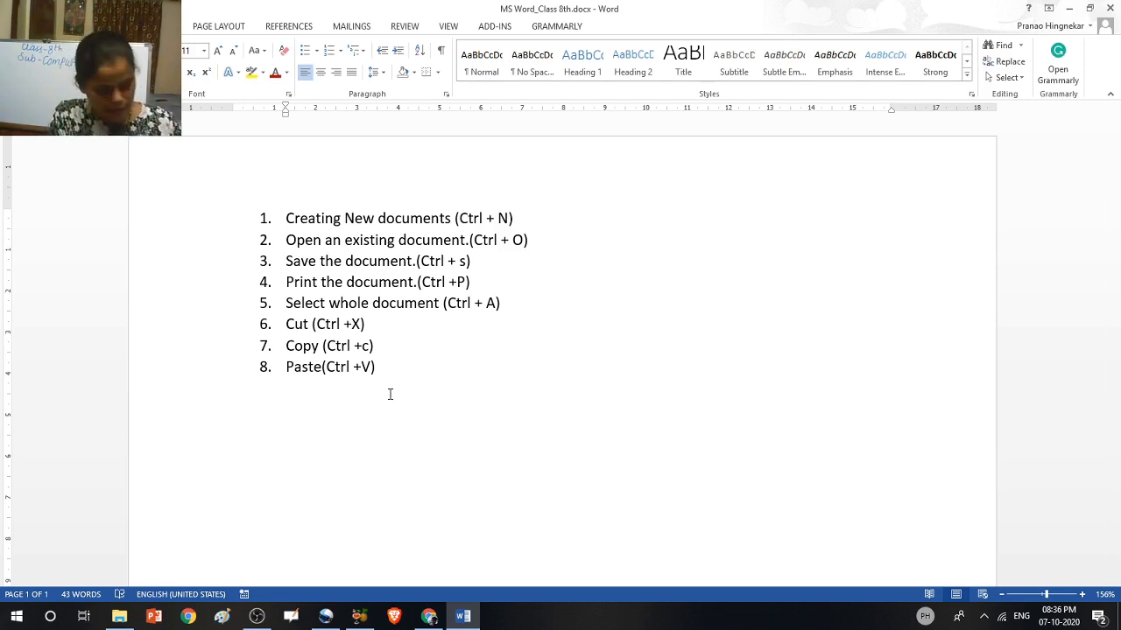
key("ctrl+v")
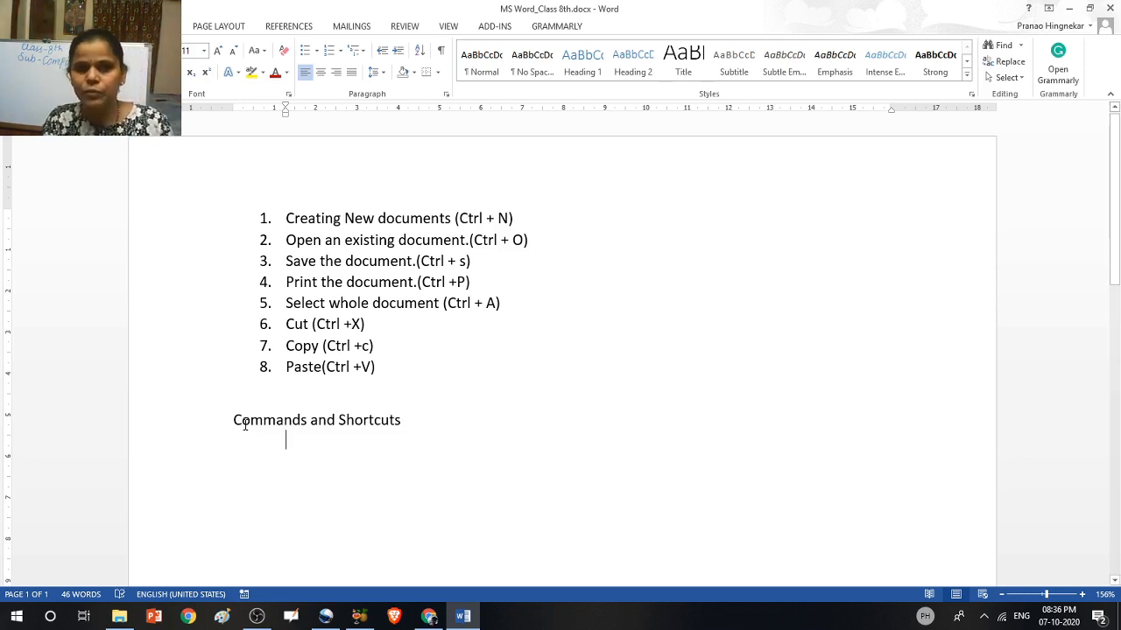
left_click_drag(235, 424, 386, 428)
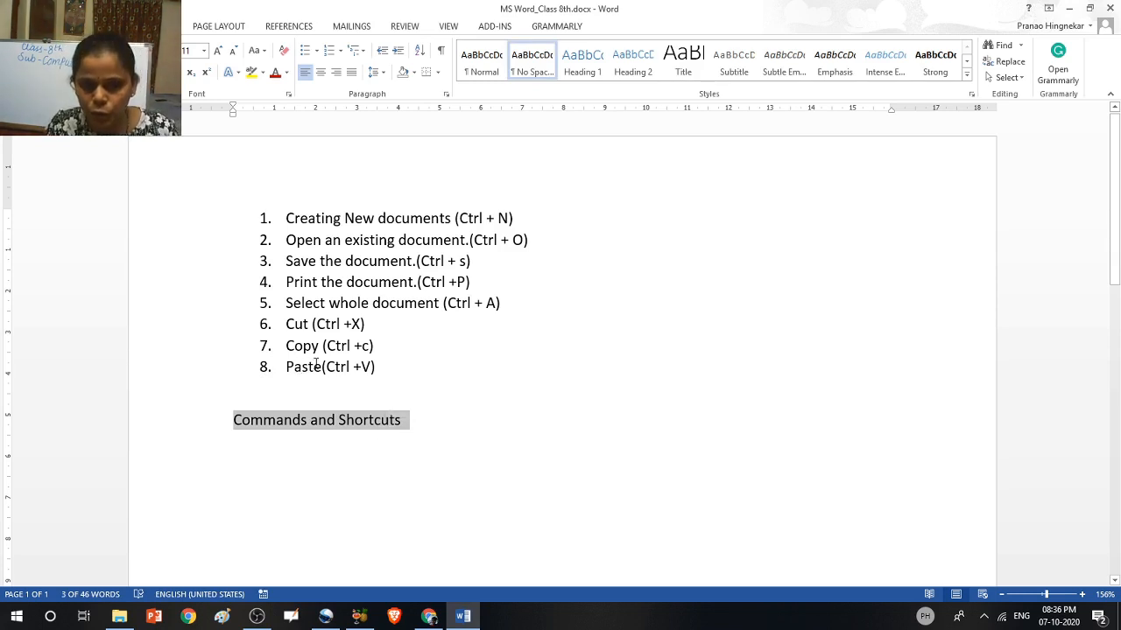
left_click_drag(320, 366, 383, 366)
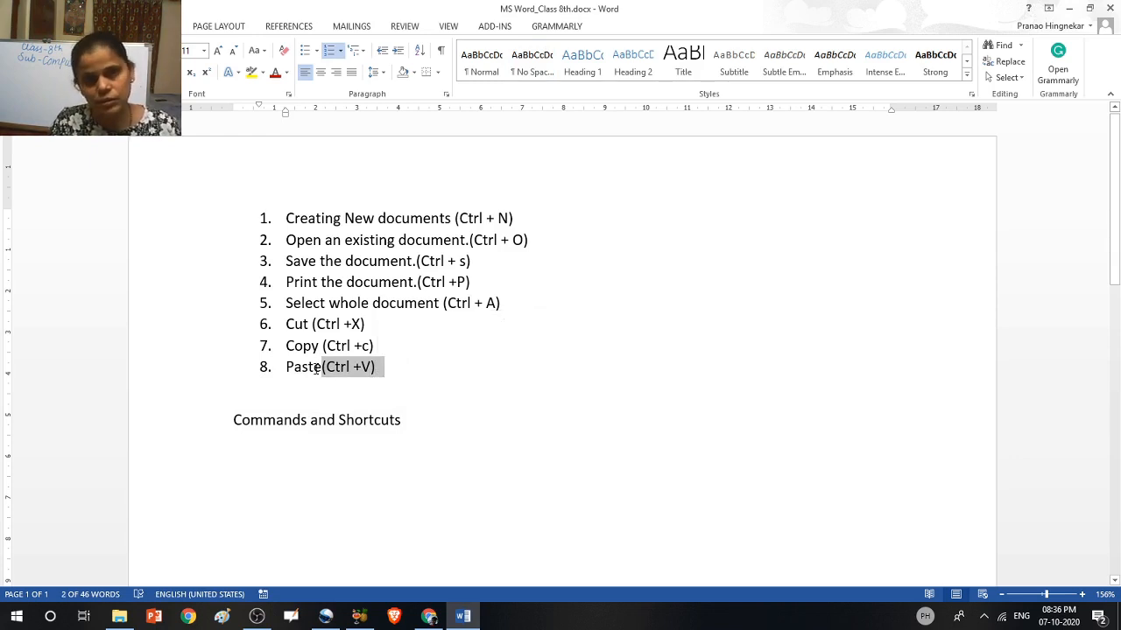
Cut the heading "Commands and Shortcuts" from below the list and paste it on a new line above item 1
left_click_drag(235, 422, 405, 427)
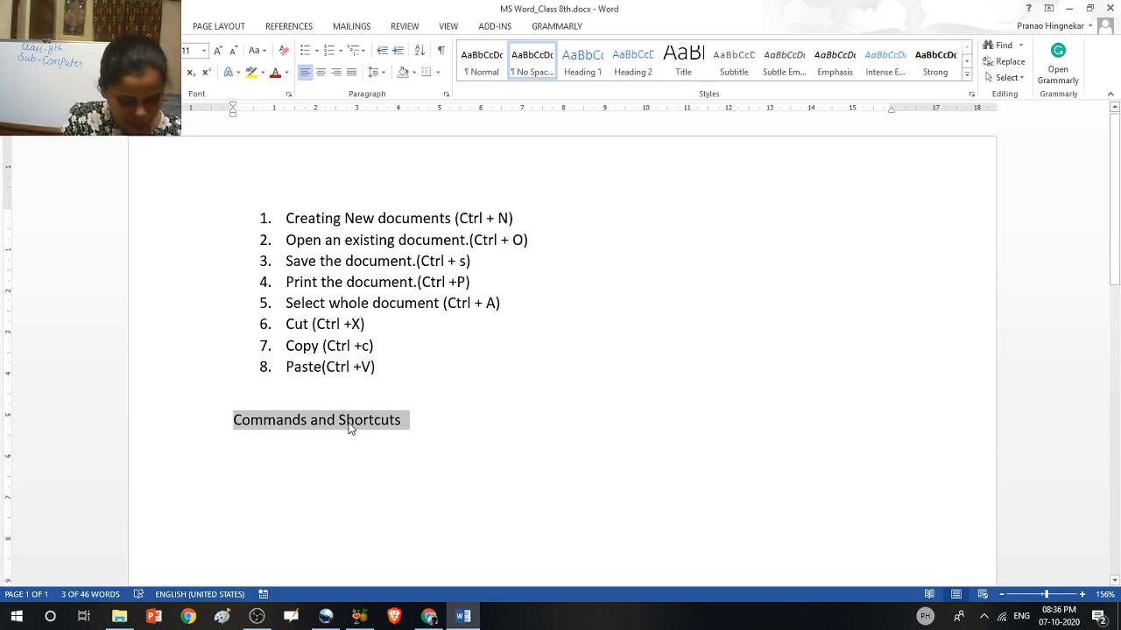
key("ctrl+x")
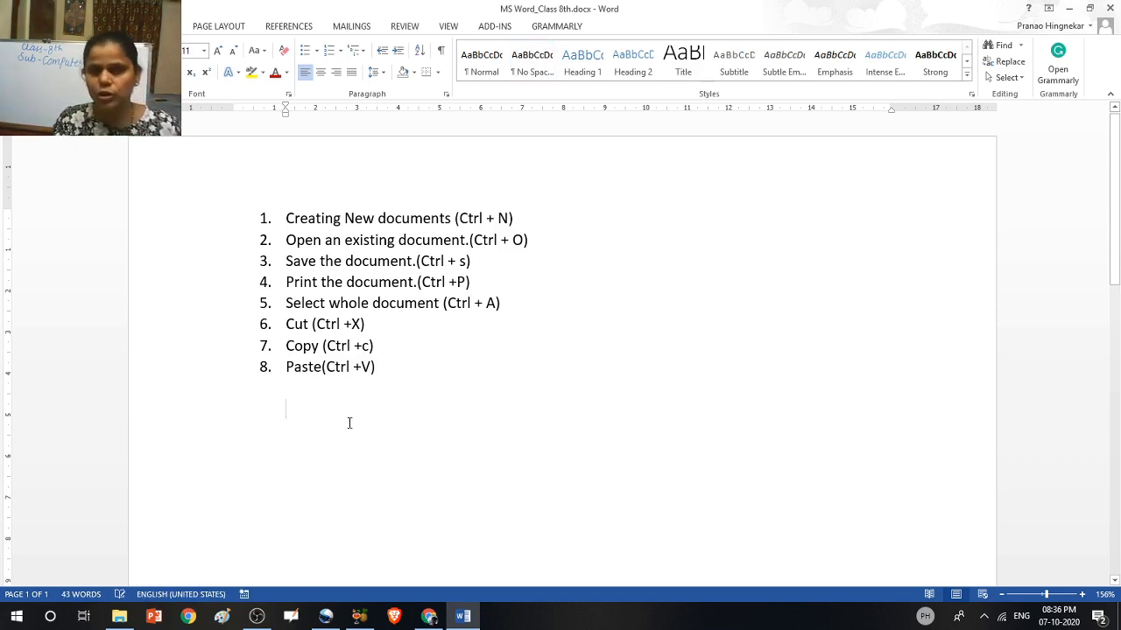
left_click(283, 218)
key("Return")
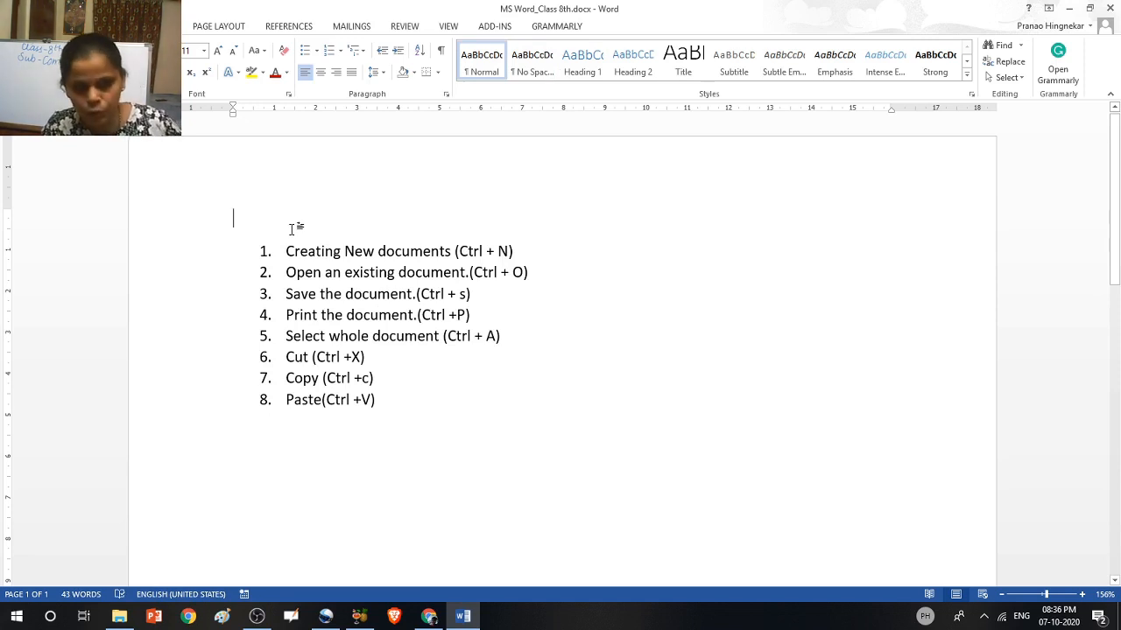
key("ctrl+v")
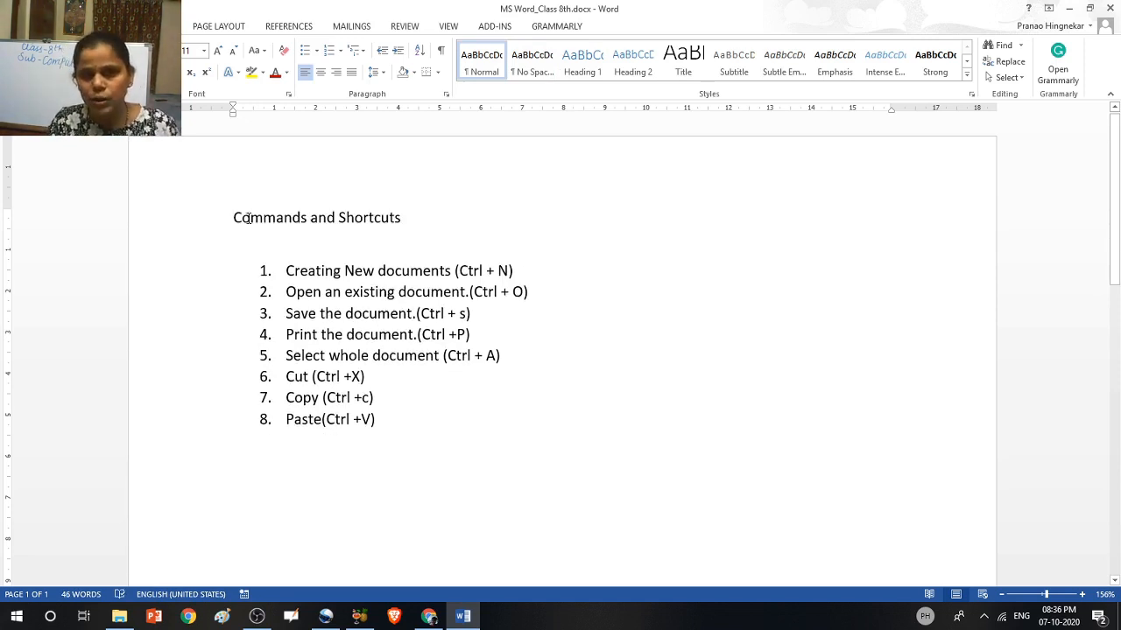
Copy the heading "Commands and Shortcuts" above the list and paste a duplicate on a new line below item 8
left_click_drag(236, 217, 411, 227)
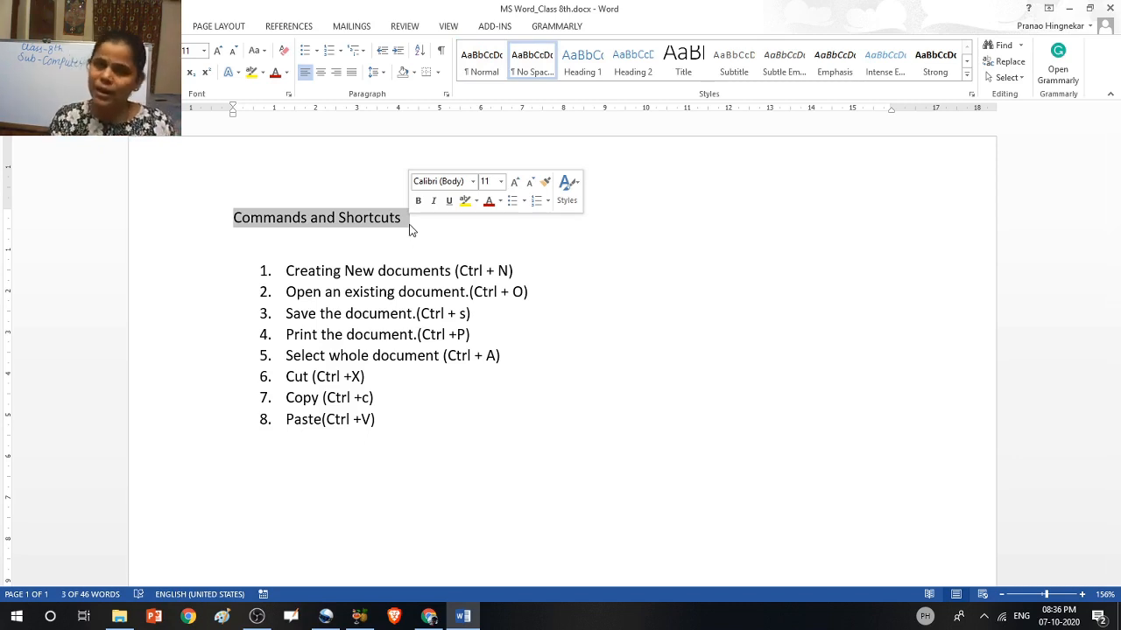
left_click(413, 232)
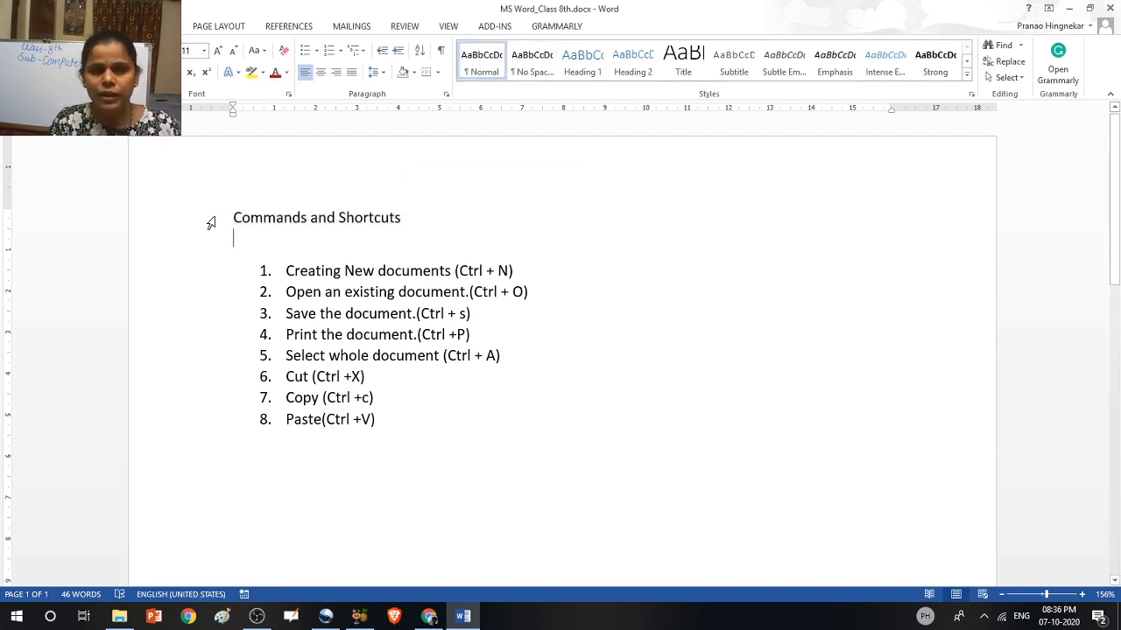
left_click(289, 399)
left_click_drag(230, 220, 416, 240)
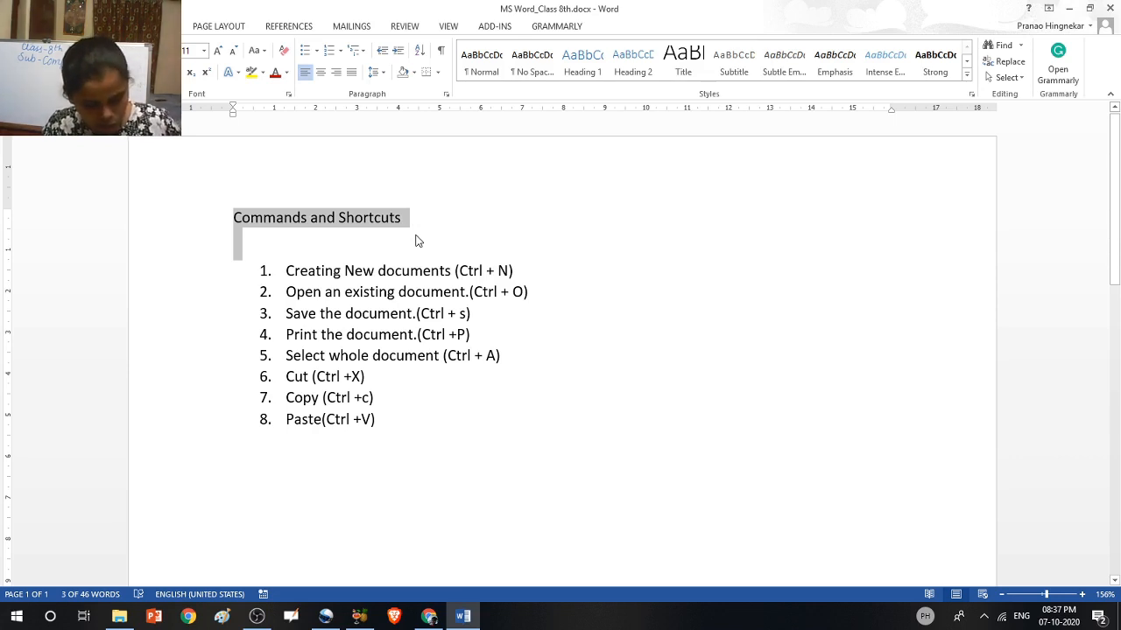
left_click(348, 450)
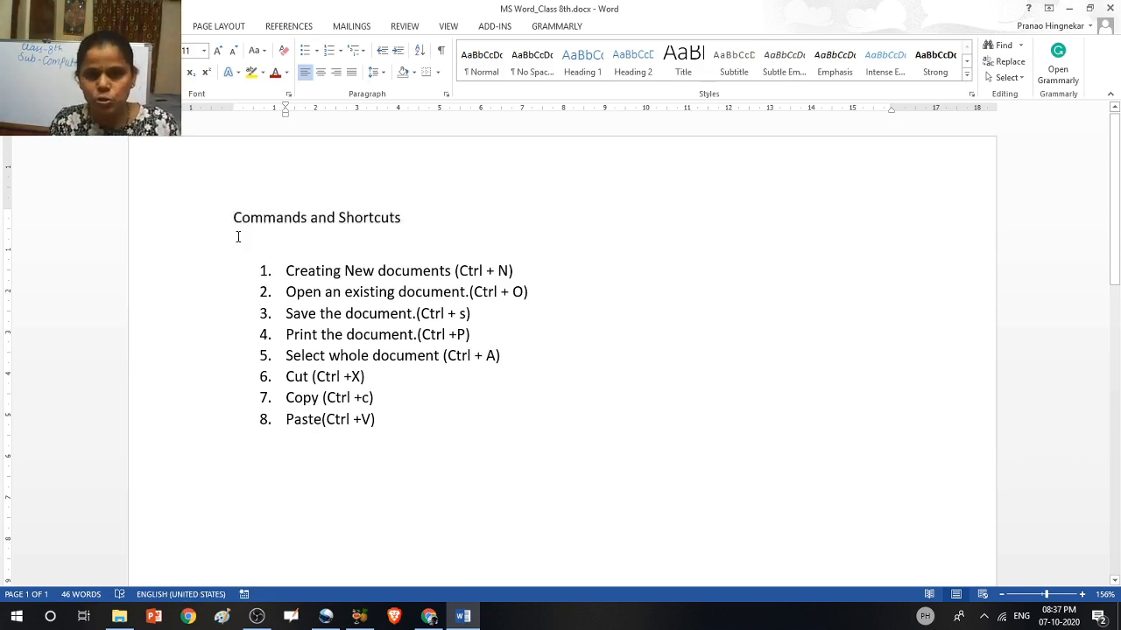
left_click_drag(230, 217, 395, 222)
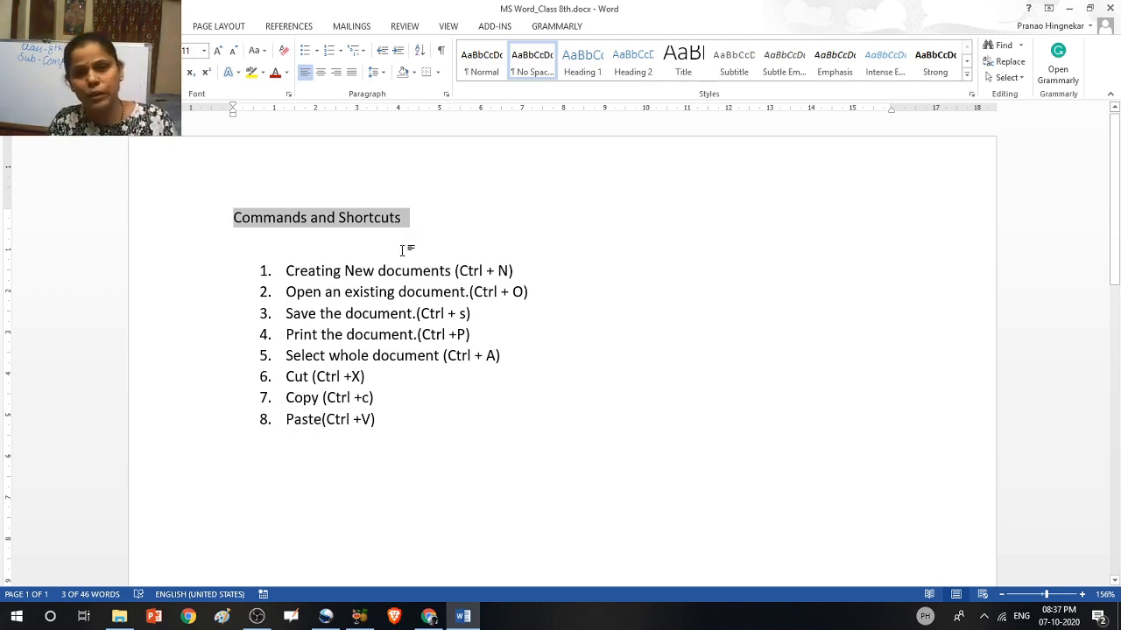
left_click(388, 426)
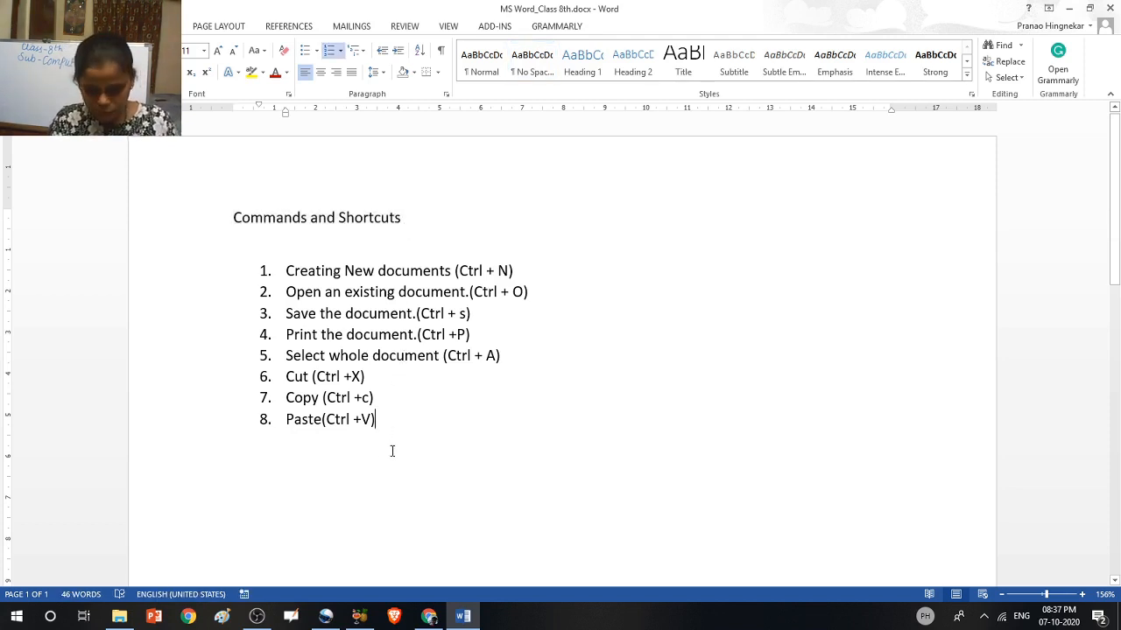
key("Return")
key("BackSpace")
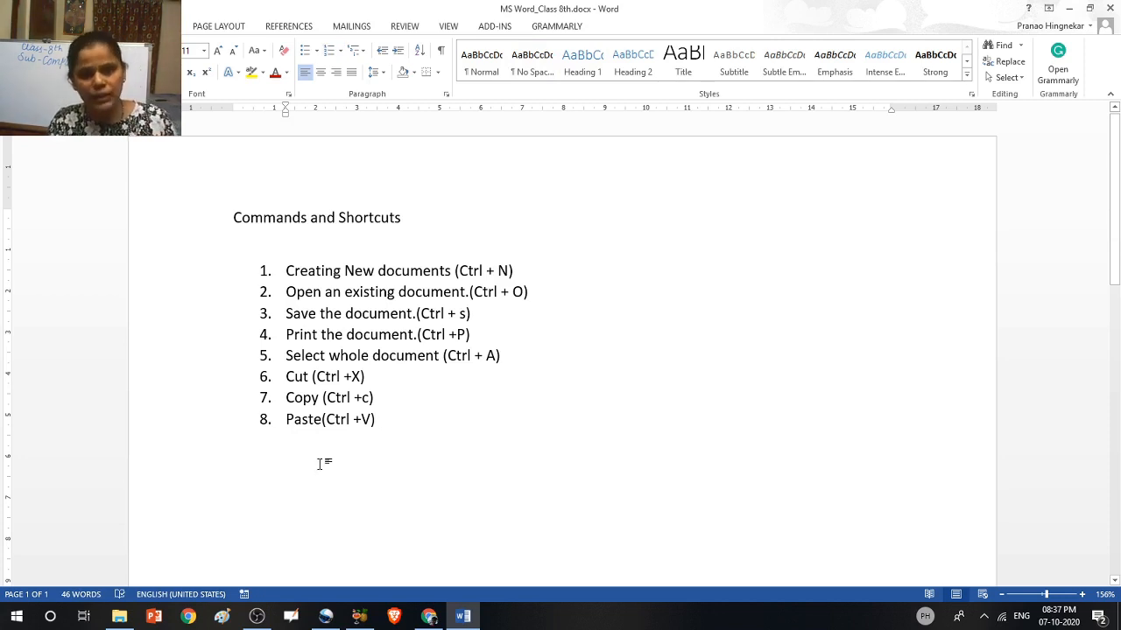
key("ctrl+v")
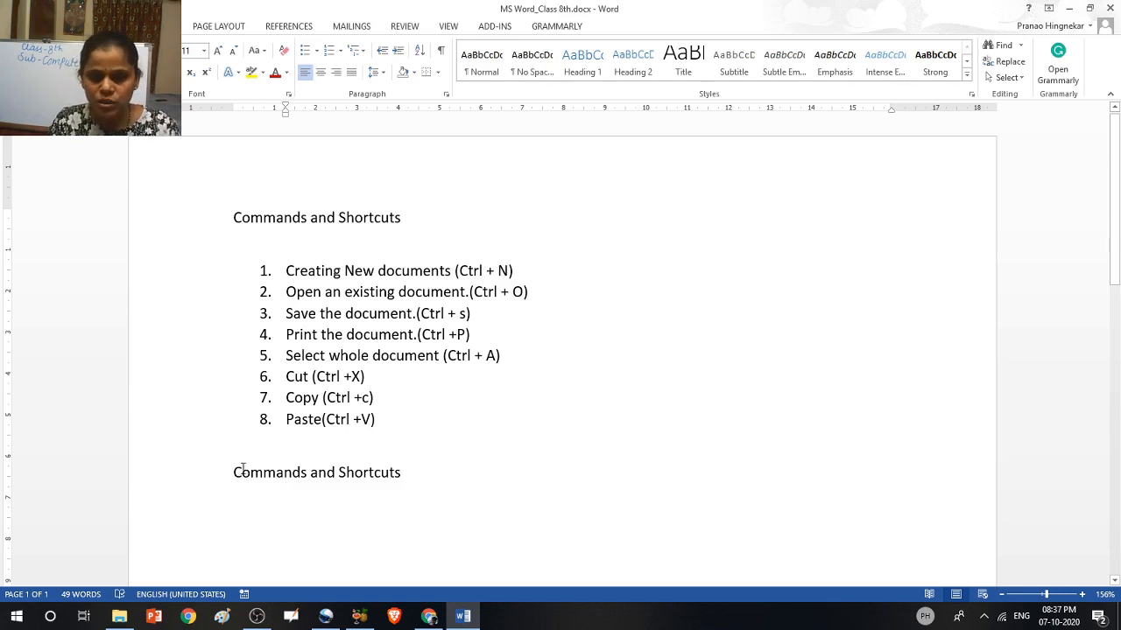
Highlight the pasted heading below the list and the original above it in turn to compare them
left_click_drag(232, 473, 403, 477)
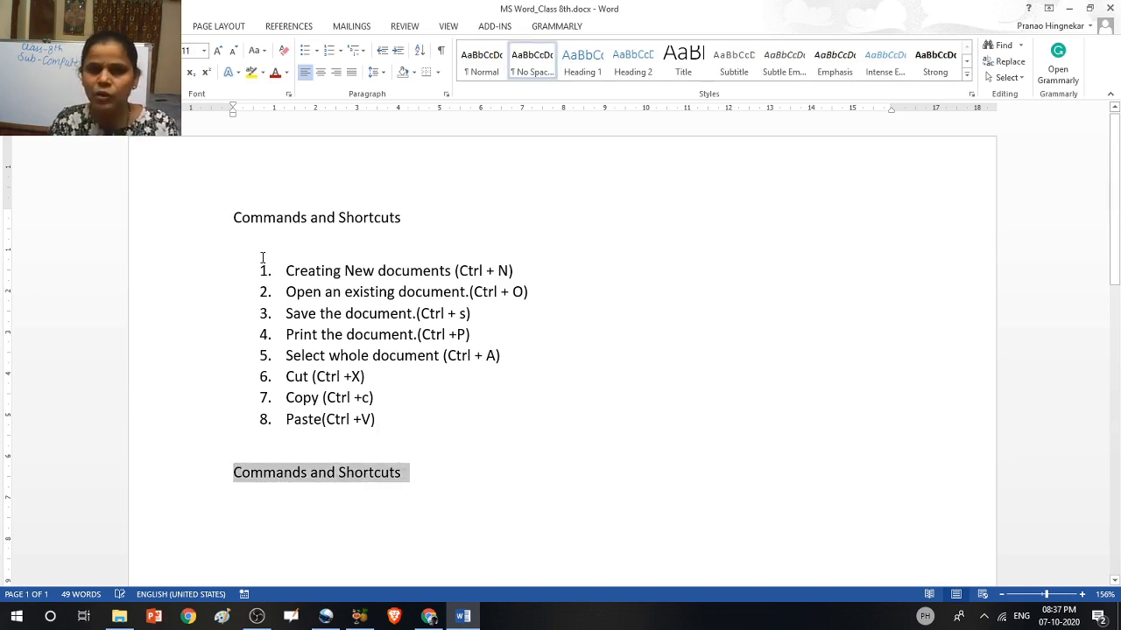
left_click(233, 217)
left_click_drag(247, 214, 430, 219)
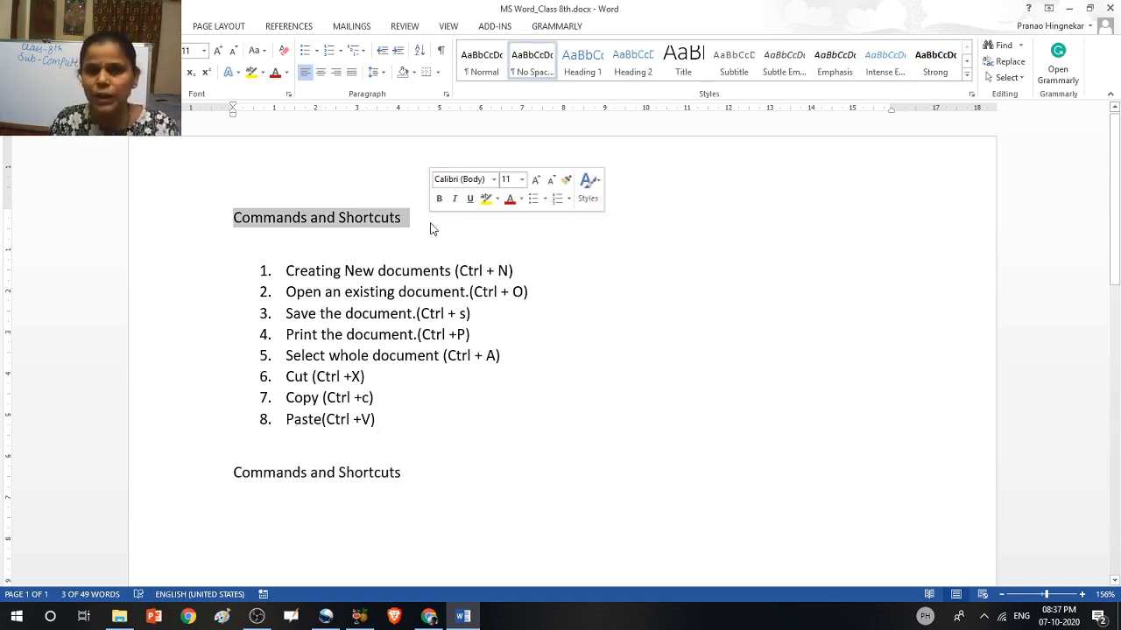
left_click(325, 234)
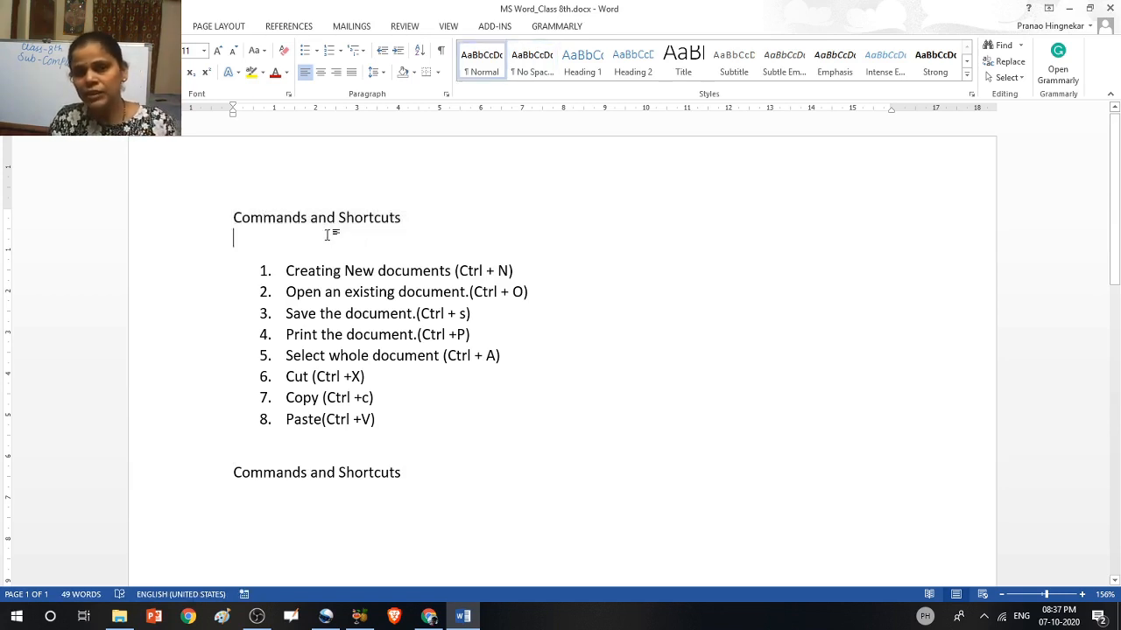
left_click_drag(234, 217, 410, 219)
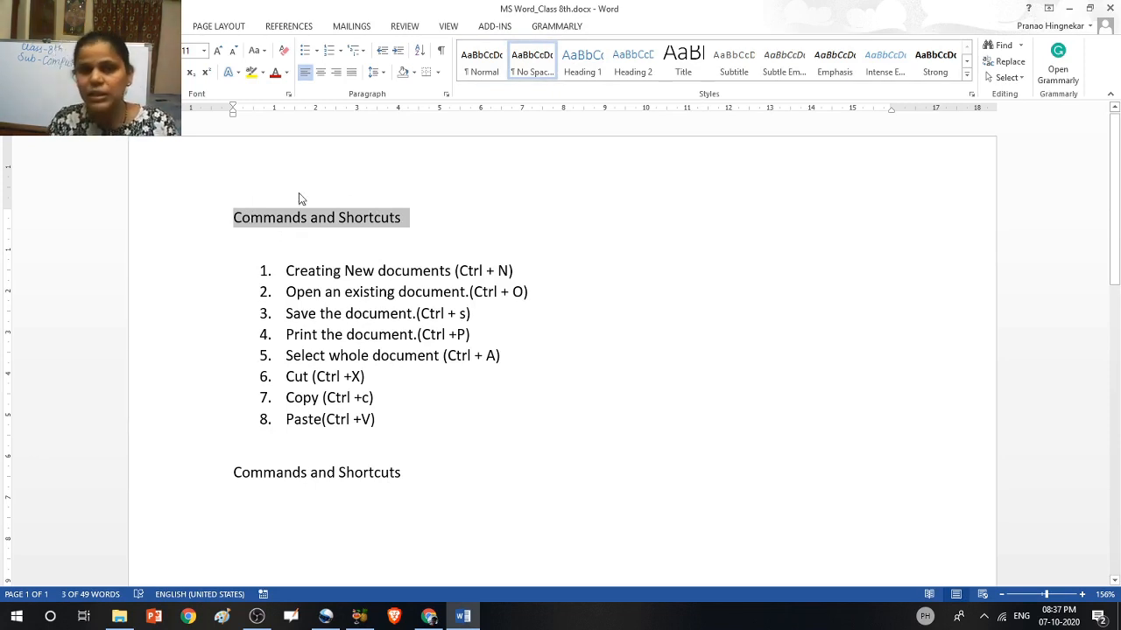
left_click_drag(369, 477, 246, 475)
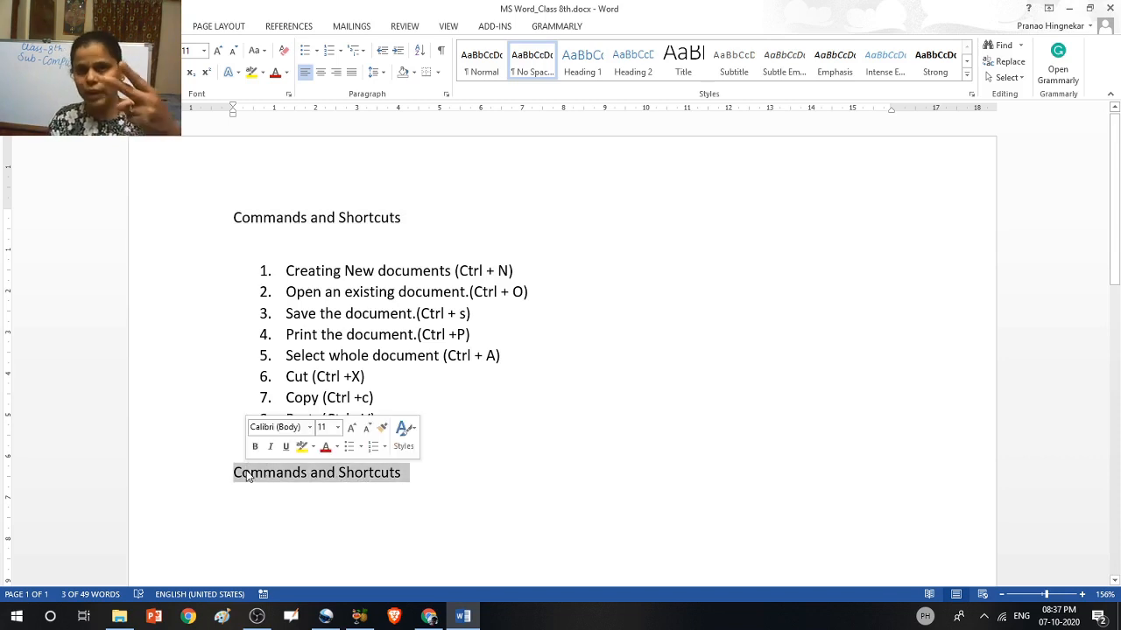
Paste the heading two more times under the first copy, then highlight the copies and the original and clear the selection
left_click(430, 485)
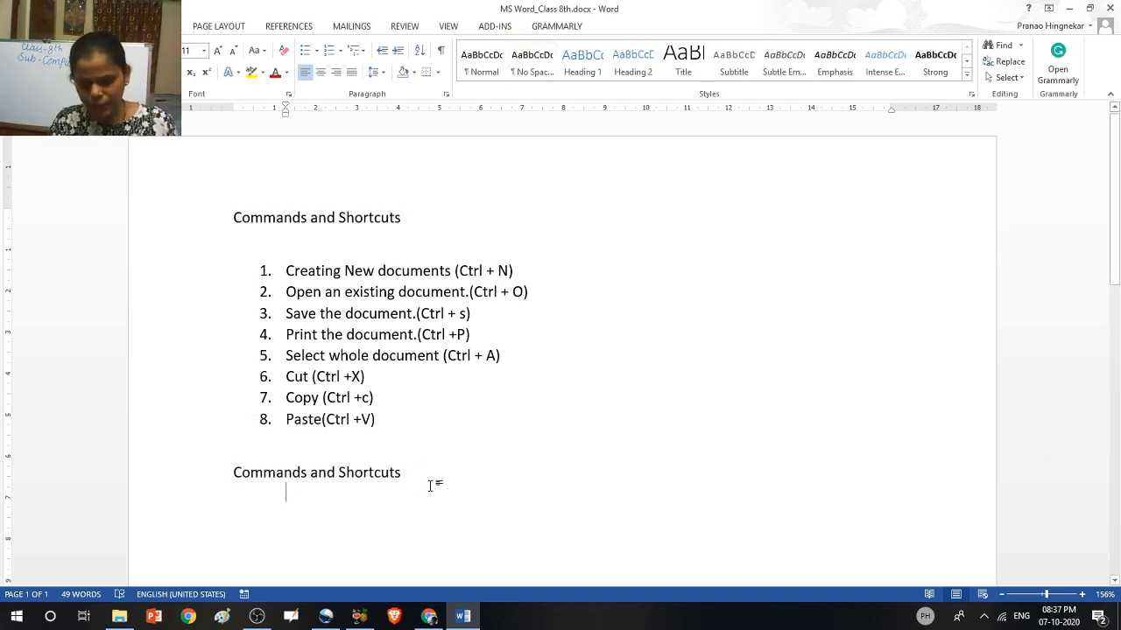
key("ctrl+v")
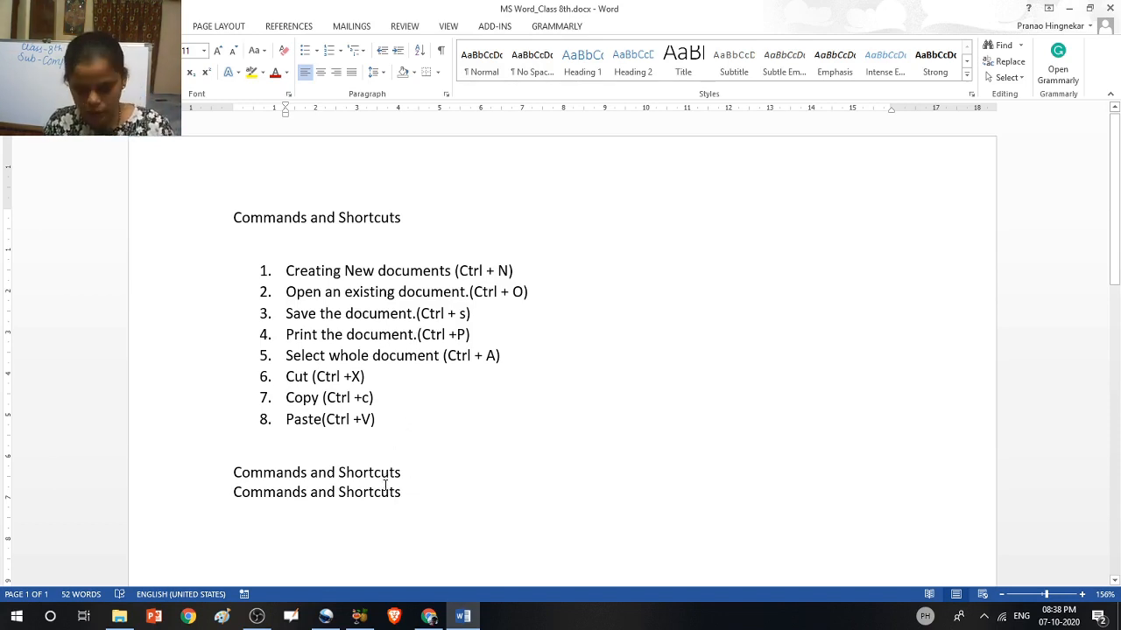
key("ctrl+v")
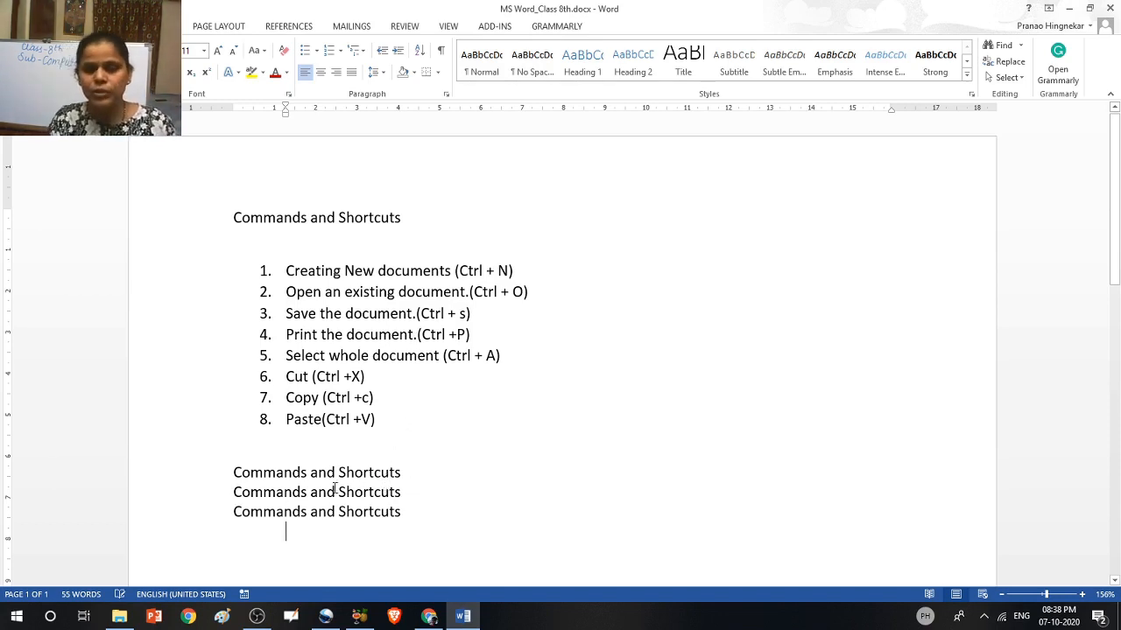
left_click_drag(245, 472, 401, 513)
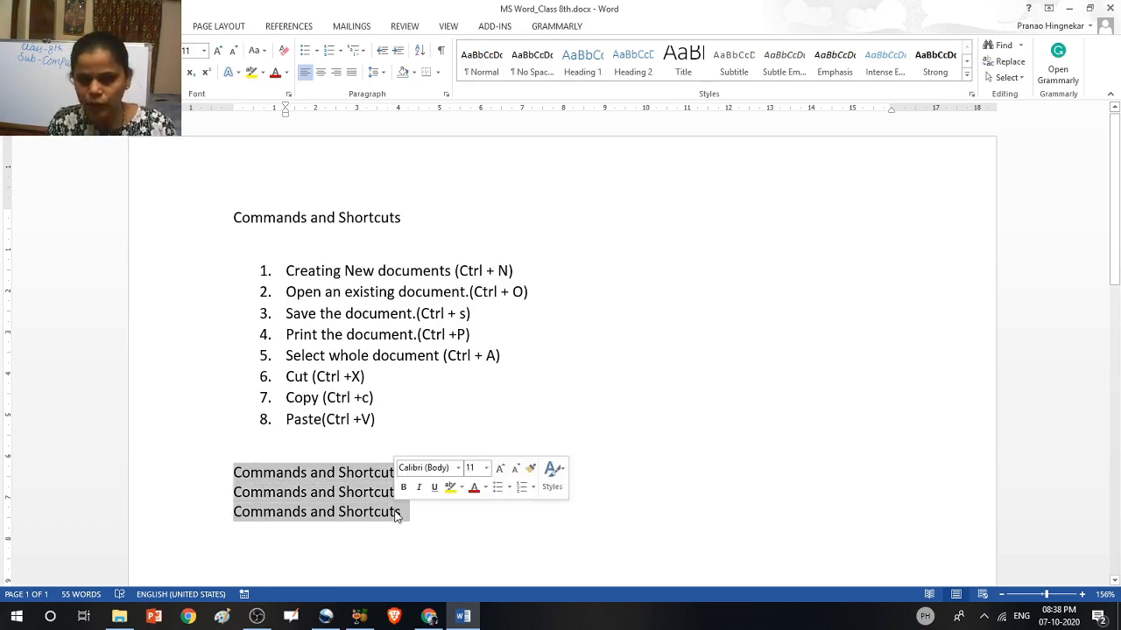
left_click_drag(230, 217, 383, 221)
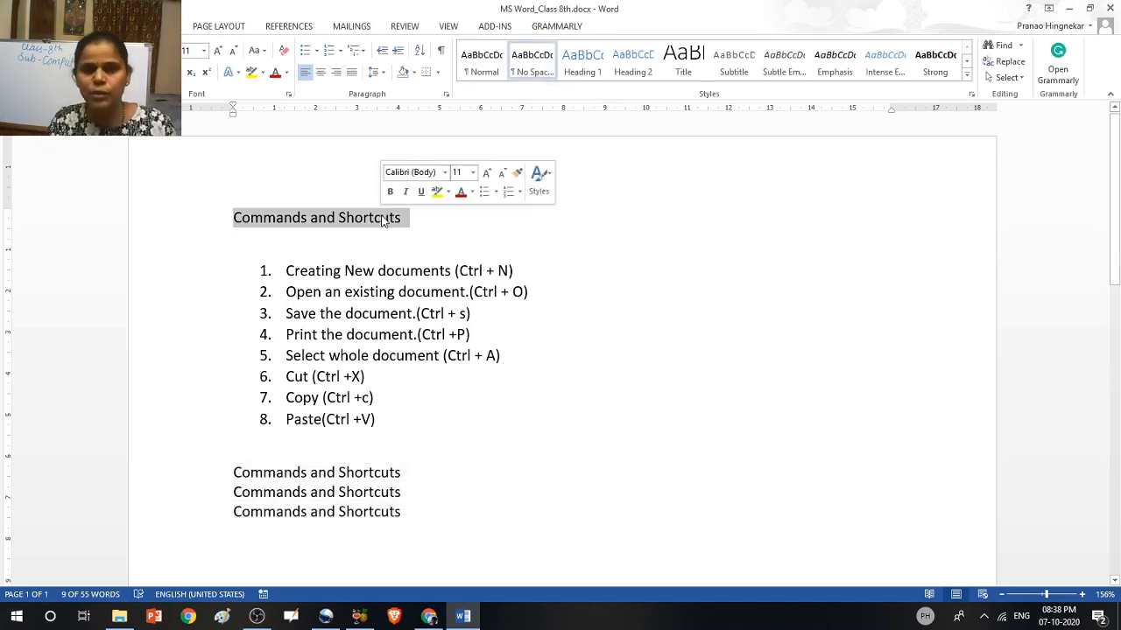
left_click(463, 393)
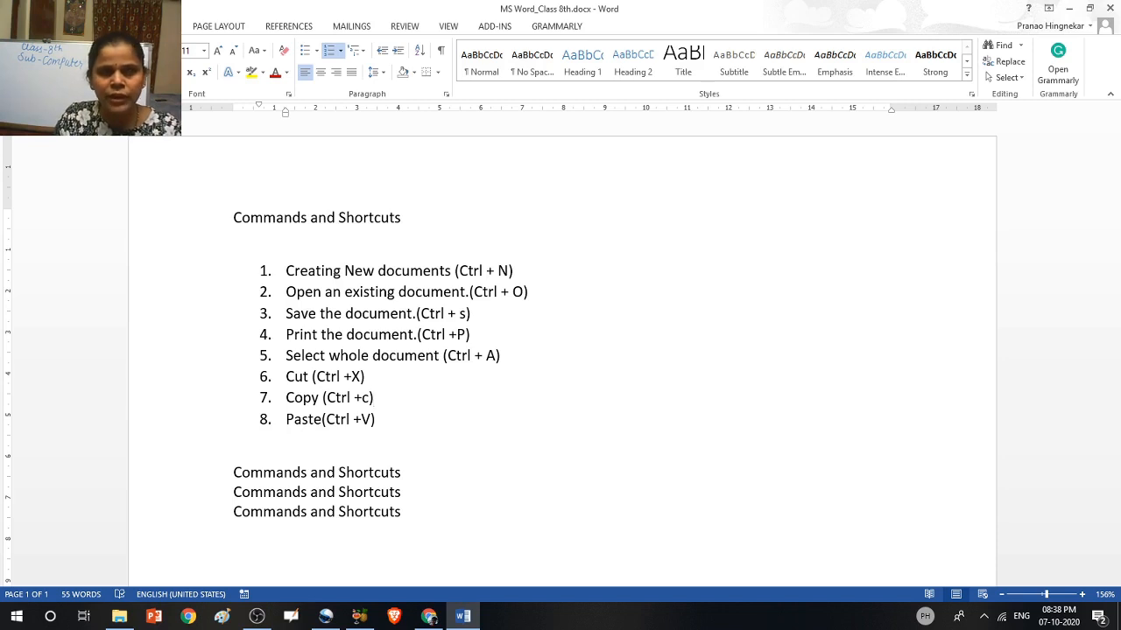
left_click(107, 26)
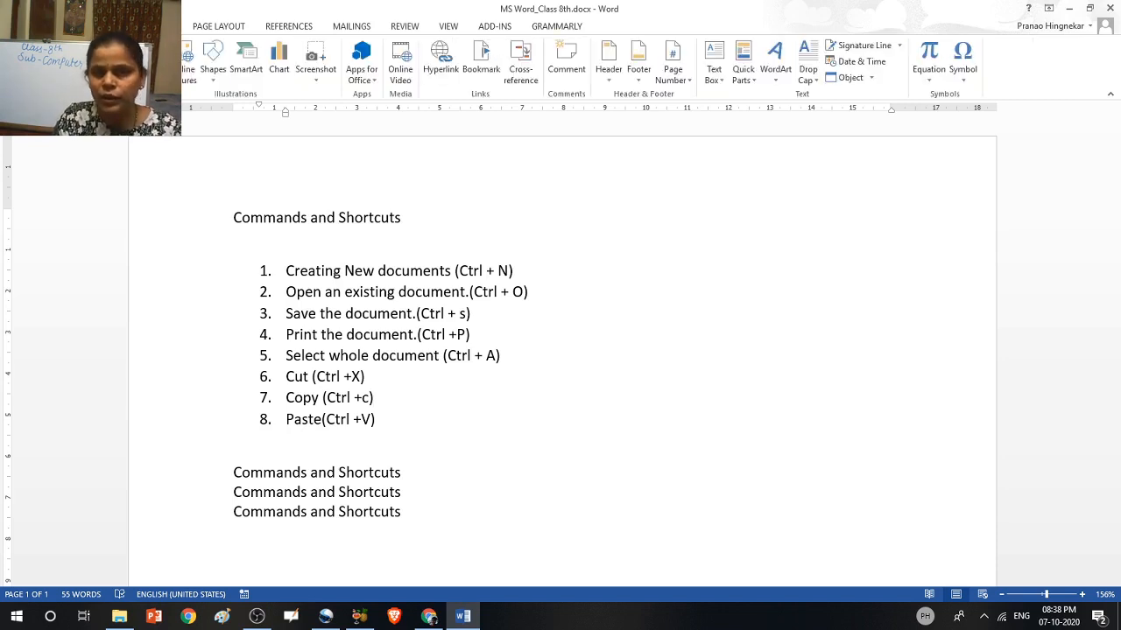
left_click(153, 26)
left_click(222, 29)
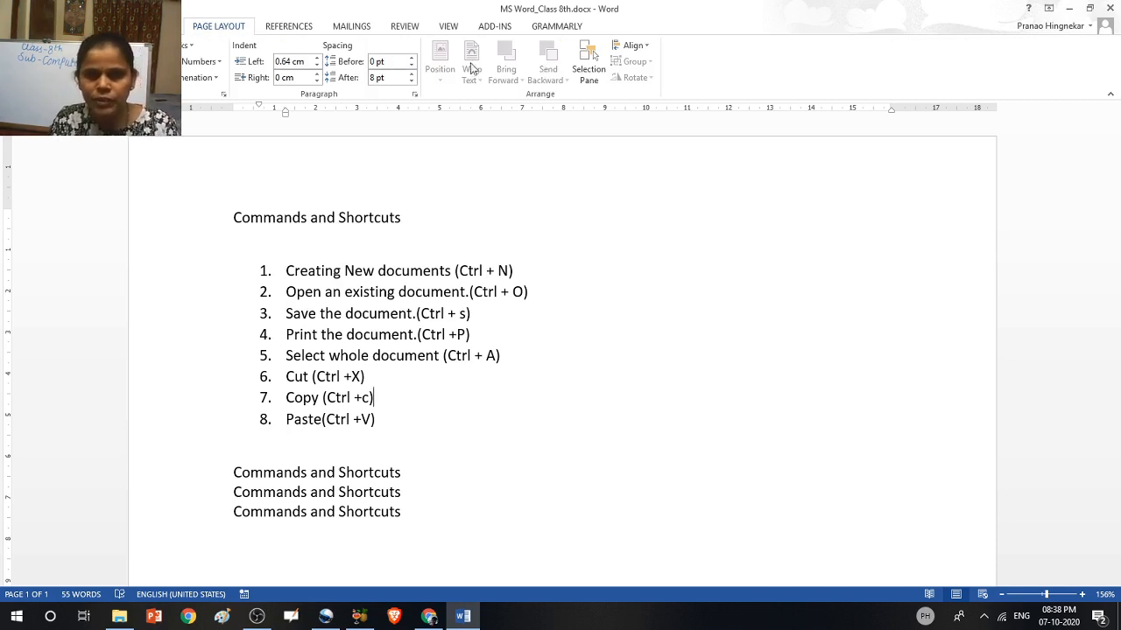
left_click(279, 29)
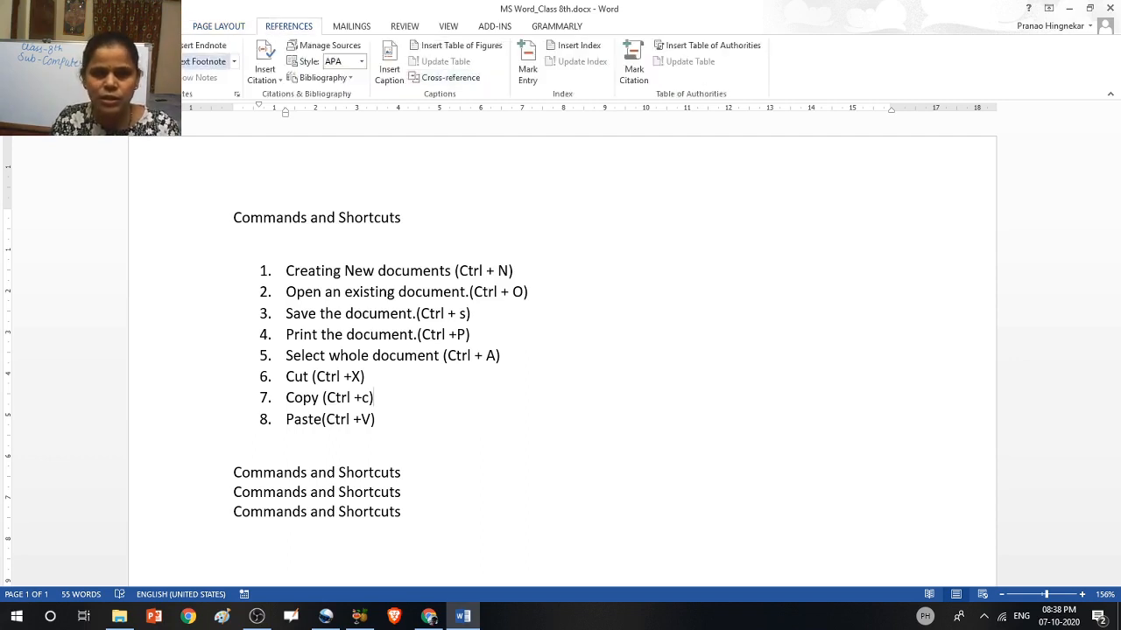
left_click(62, 26)
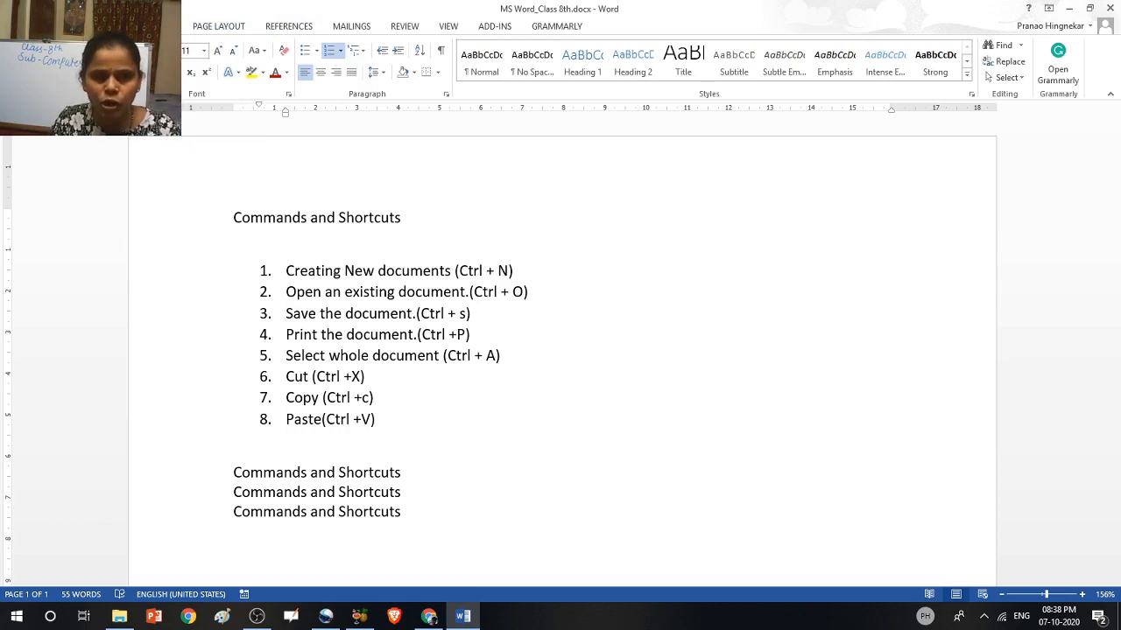
Change the font of the heading "Commands and Shortcuts" above the list to Algerian
left_click_drag(233, 217, 464, 228)
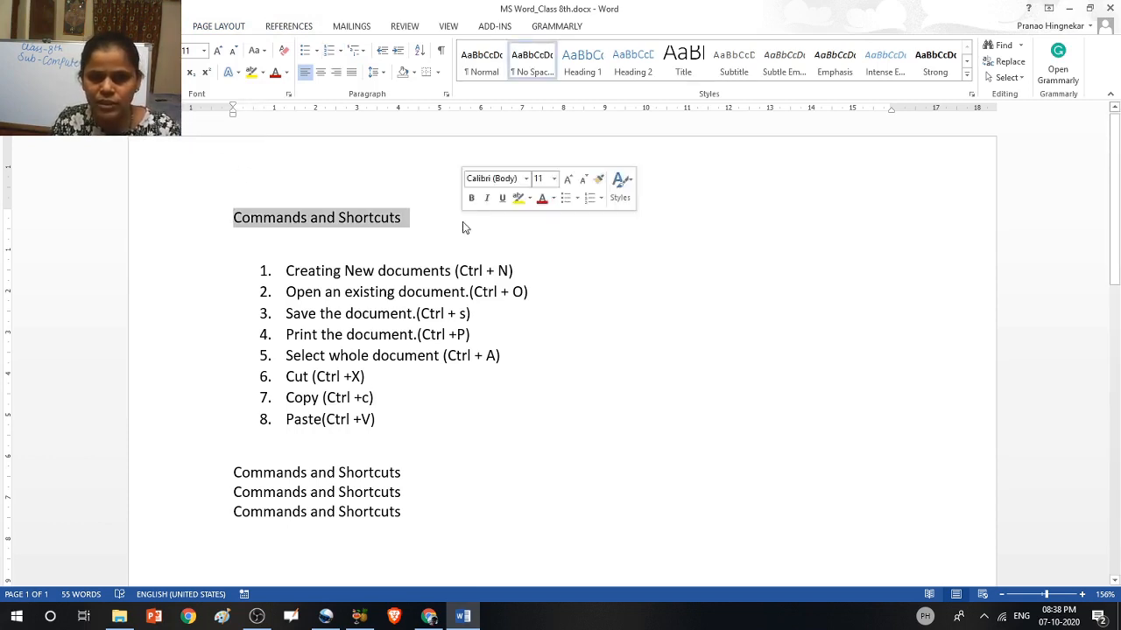
left_click(173, 51)
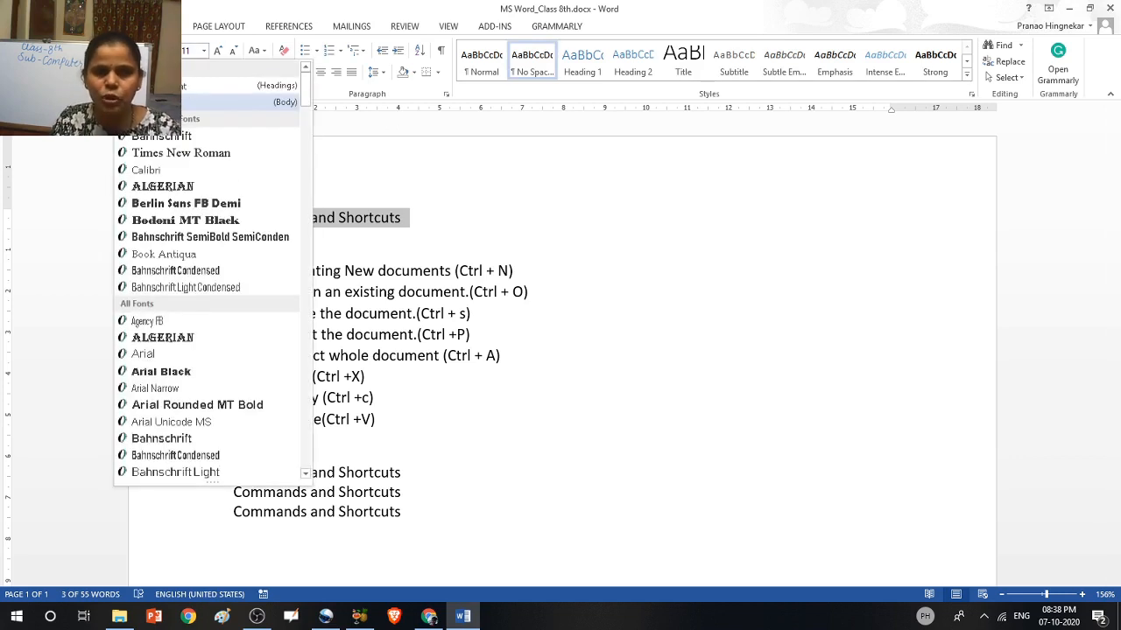
left_click(181, 189)
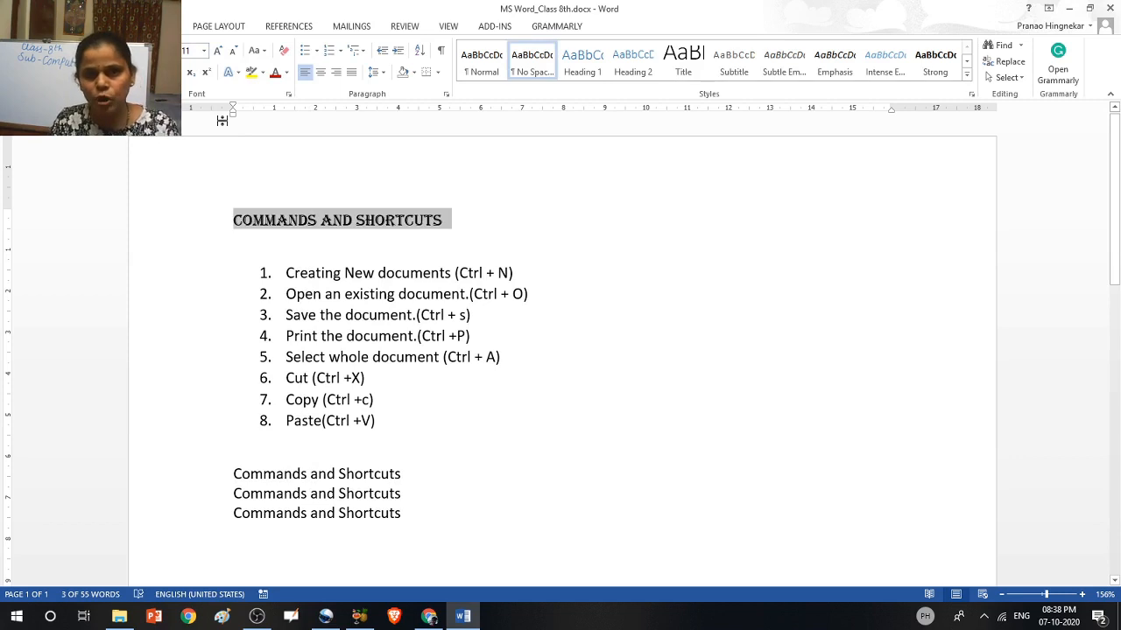
Set the font size of the heading above the list to 14, trying an increase to 18 before shrinking it back
left_click(203, 51)
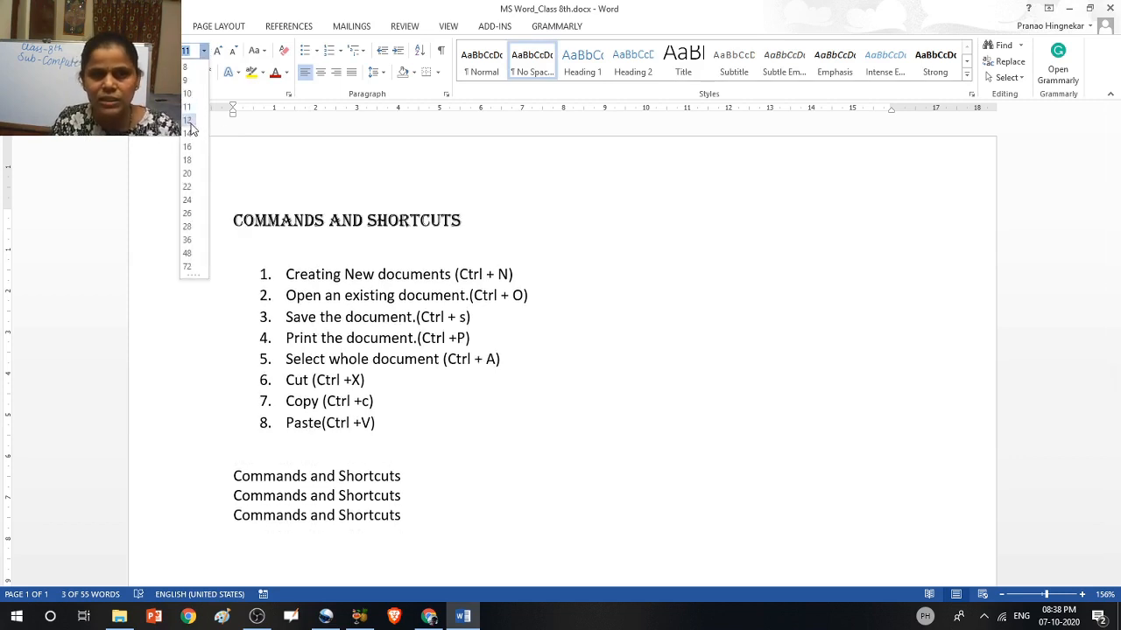
left_click(190, 132)
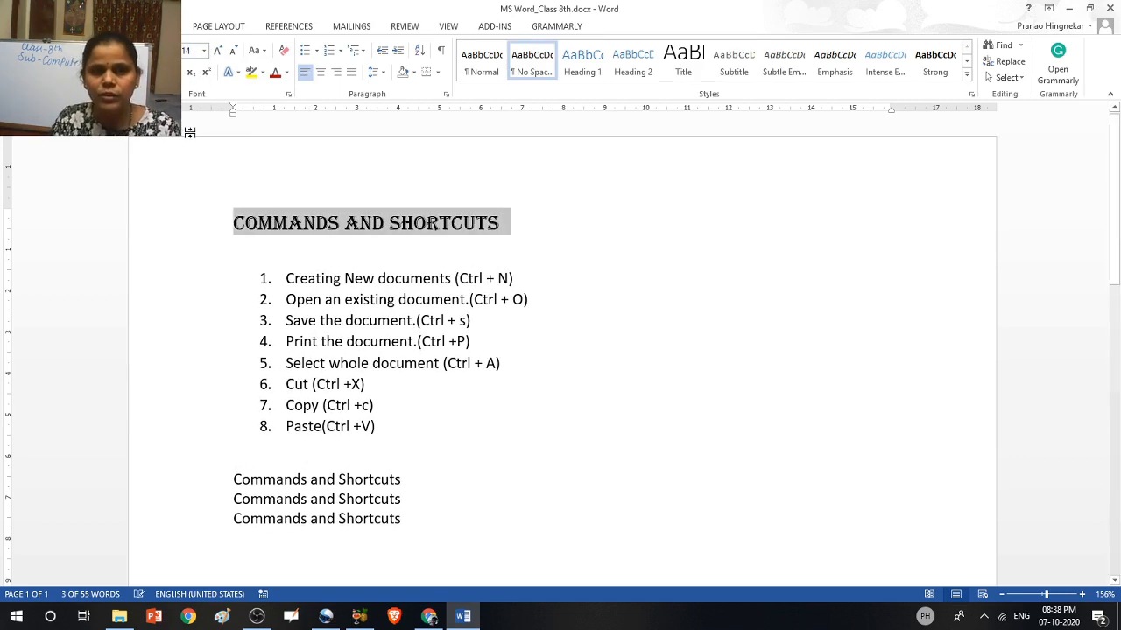
left_click(217, 51)
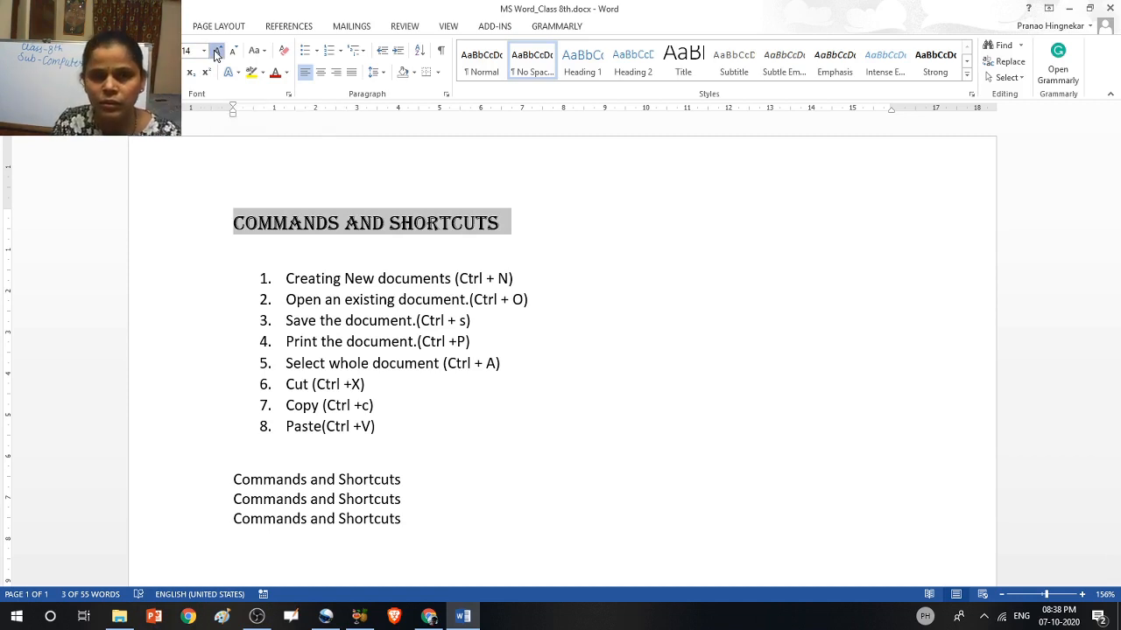
left_click(217, 51)
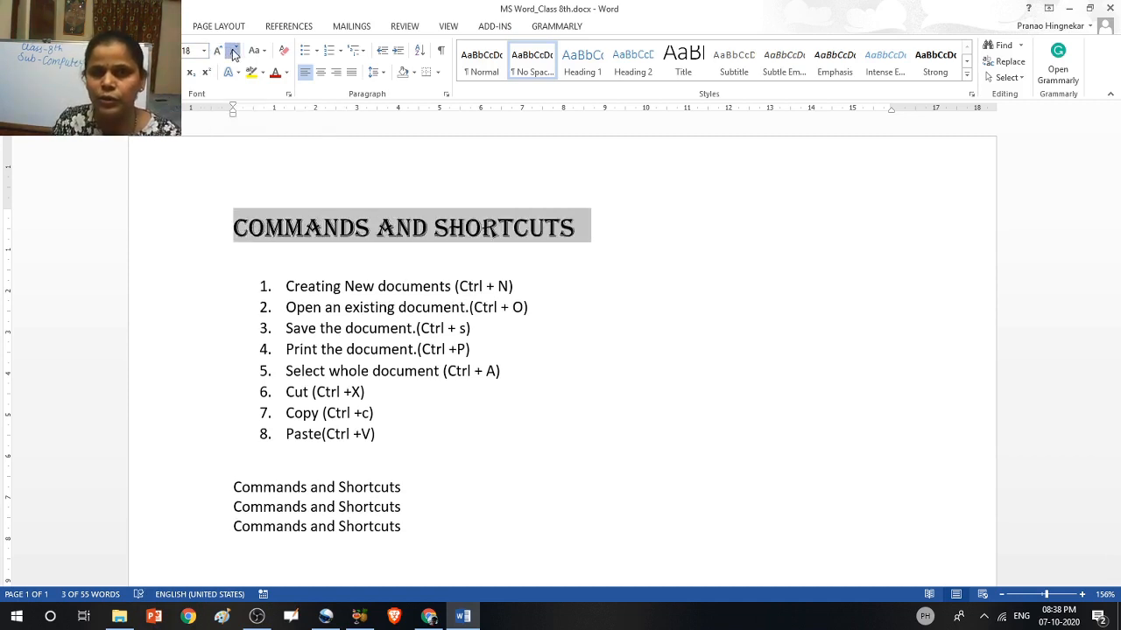
left_click(235, 51)
left_click(235, 51)
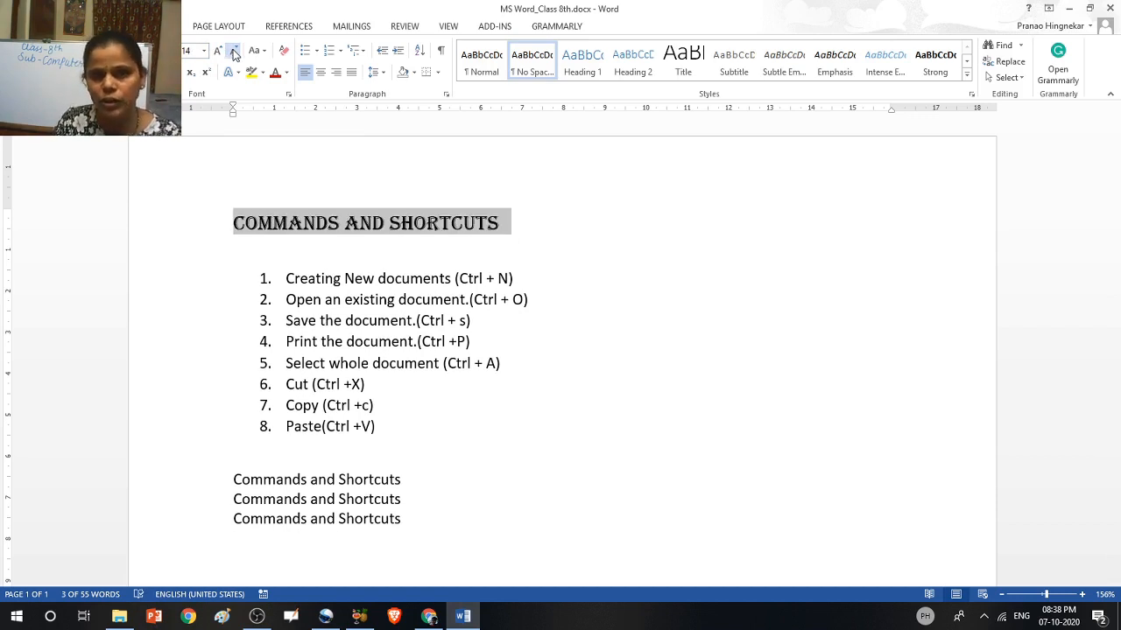
Color the heading above the list red and select it again
left_click(275, 72)
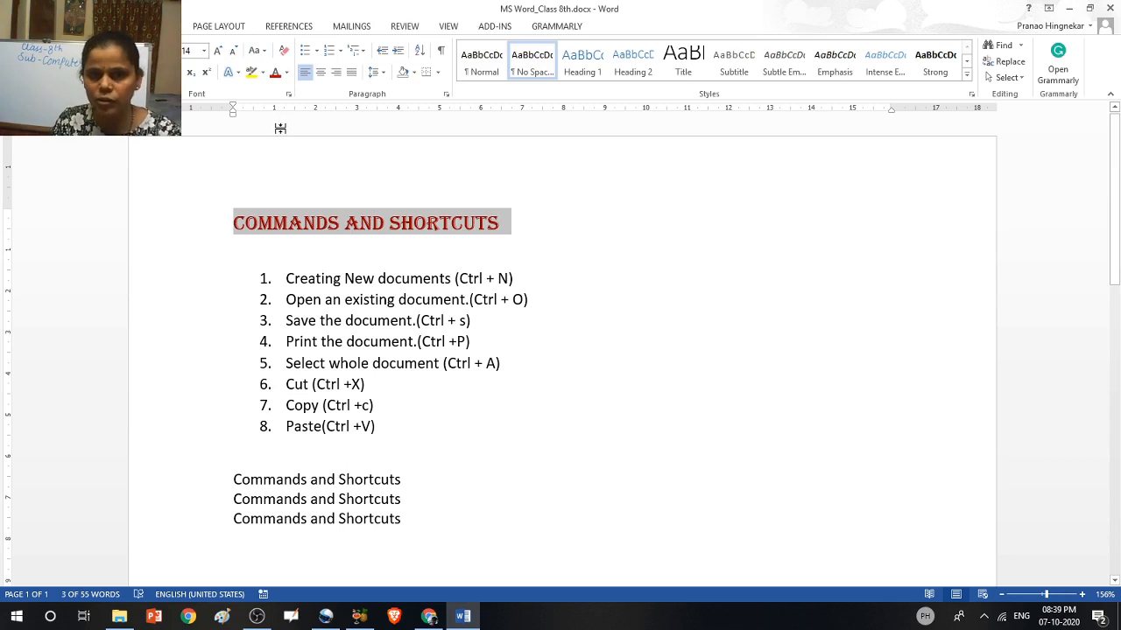
left_click(284, 162)
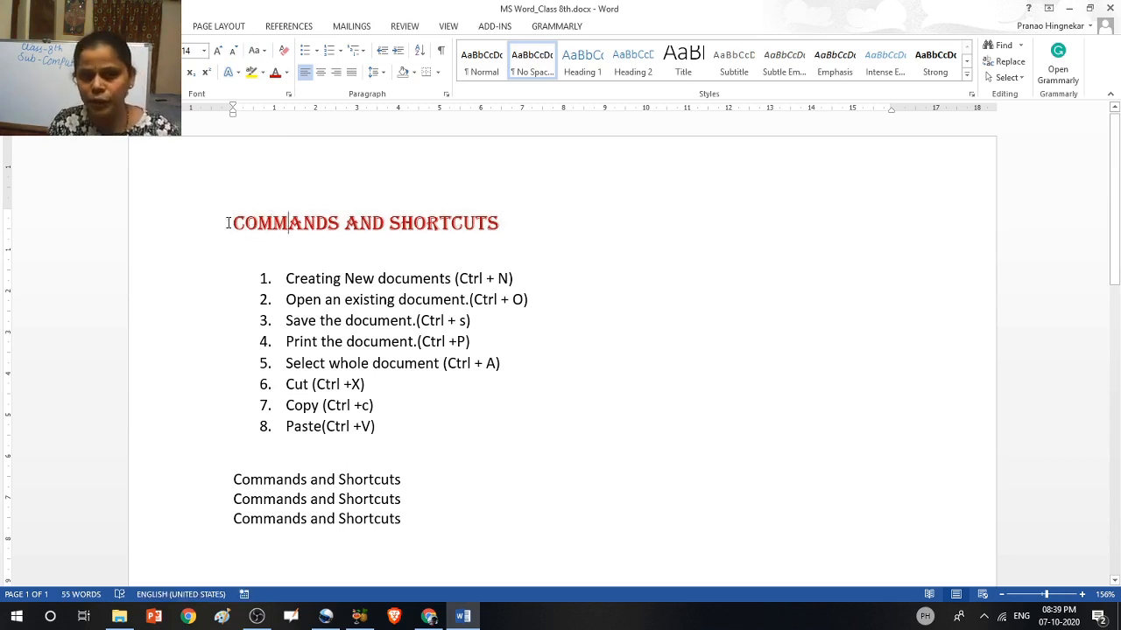
left_click_drag(229, 224, 464, 236)
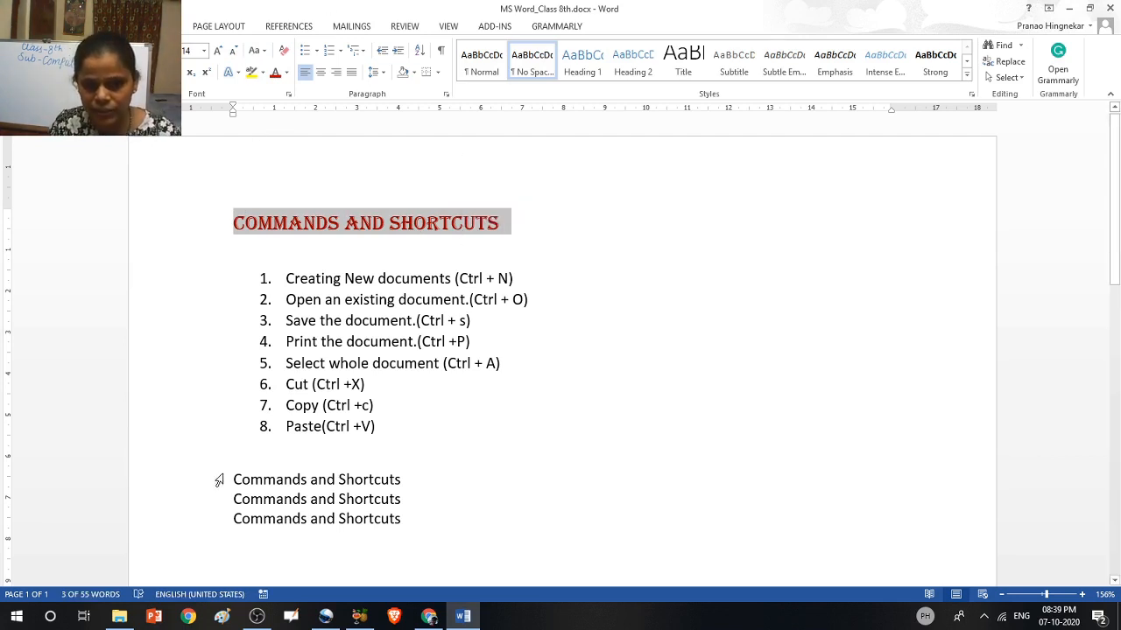
Make the three "Commands and Shortcuts" copies below the list red and bold
left_click_drag(220, 479, 411, 519)
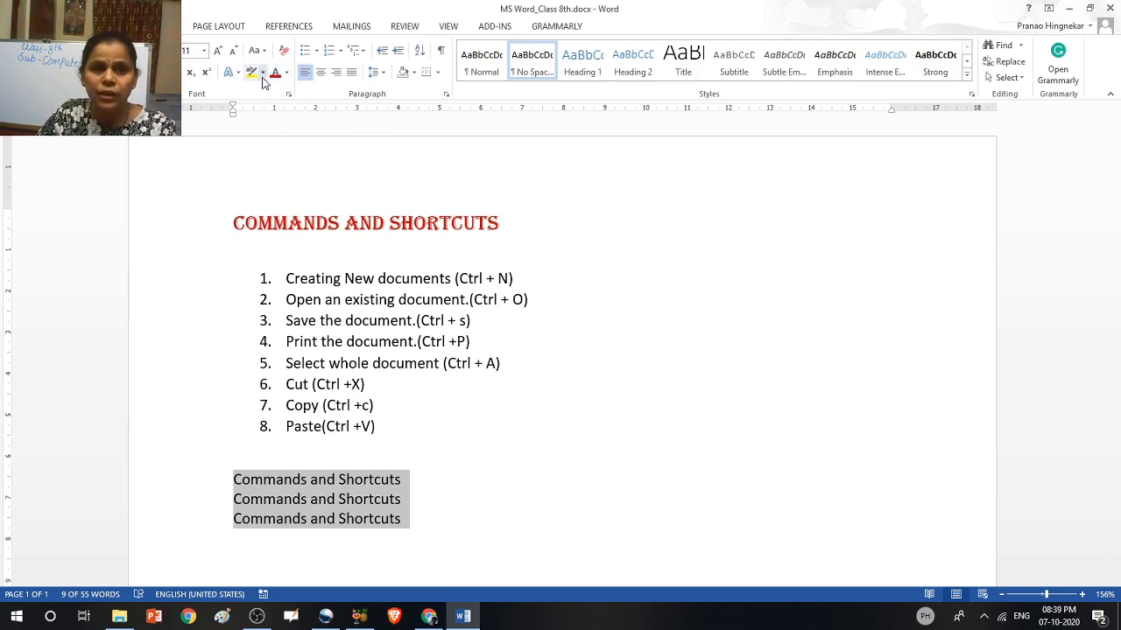
left_click(274, 74)
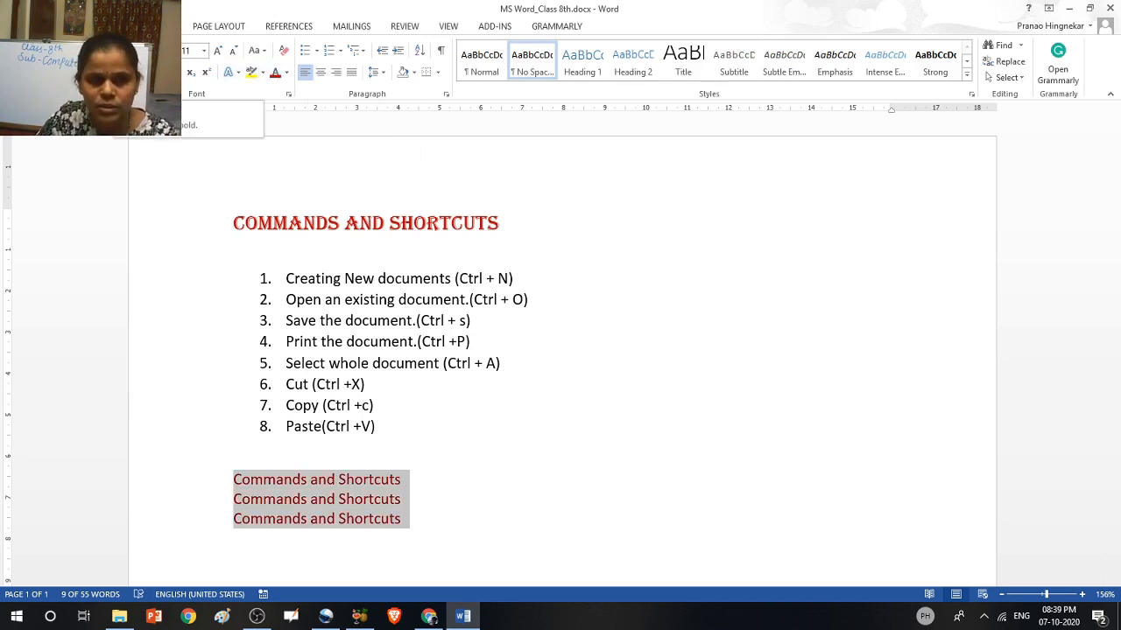
key("ctrl+b")
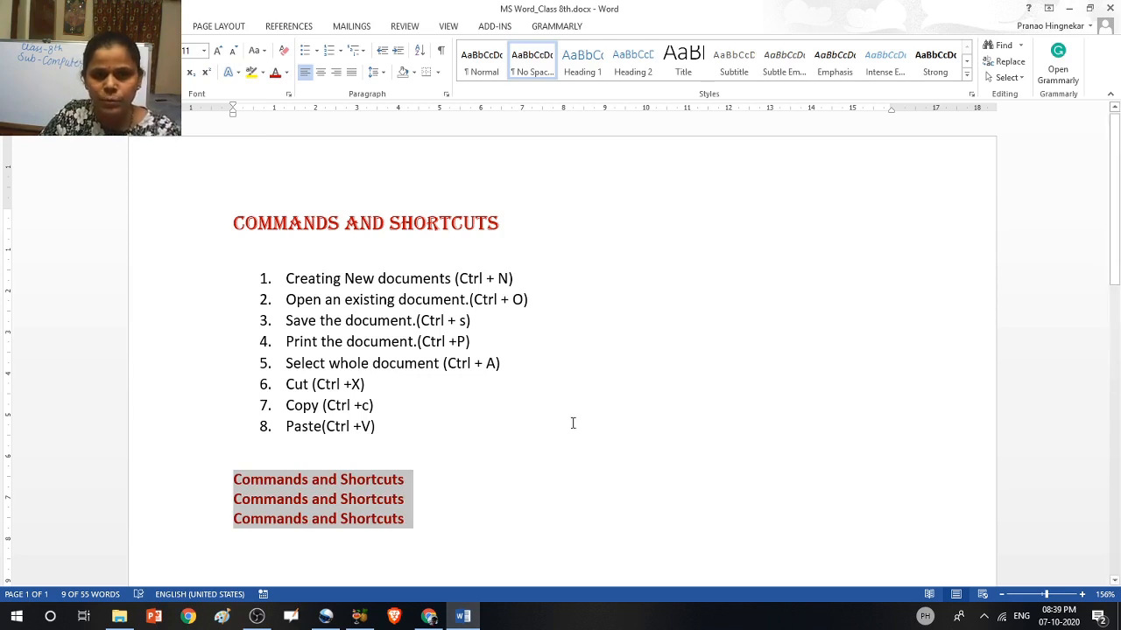
left_click(572, 424)
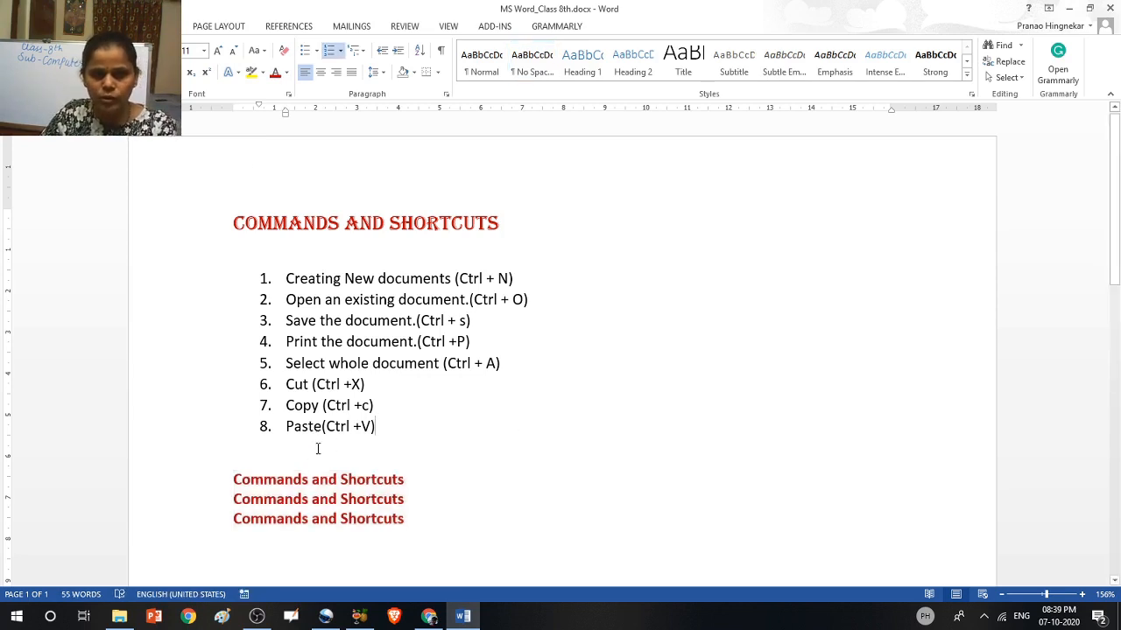
Italicize the first "Commands and Shortcuts" copy below the list
left_click(235, 480)
triple_click(252, 478)
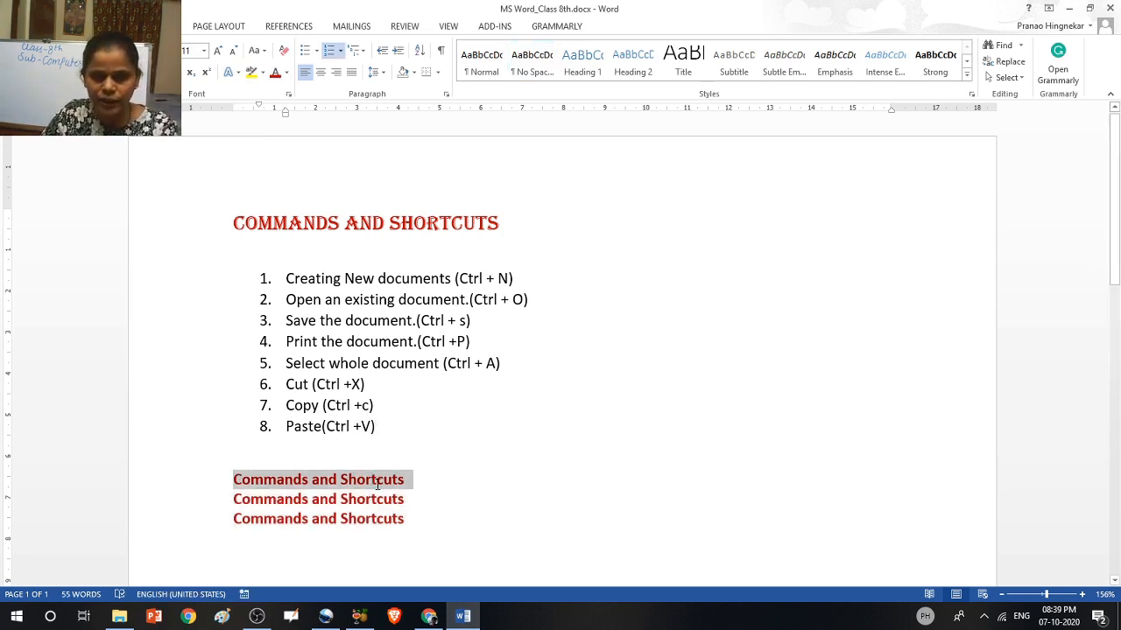
key("ctrl+i")
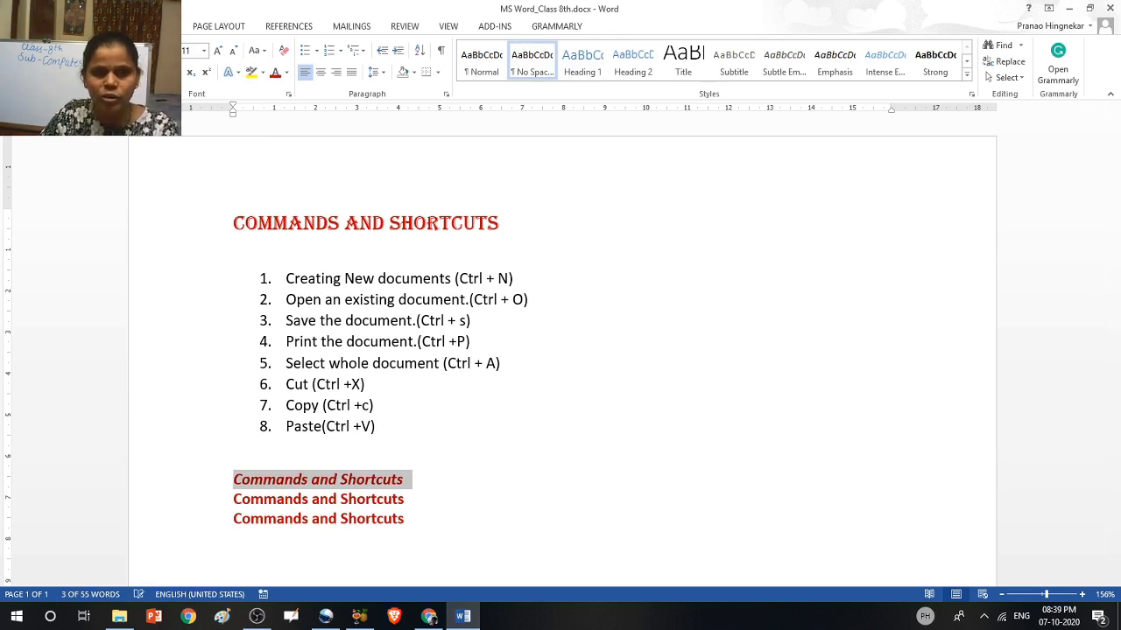
left_click(627, 516)
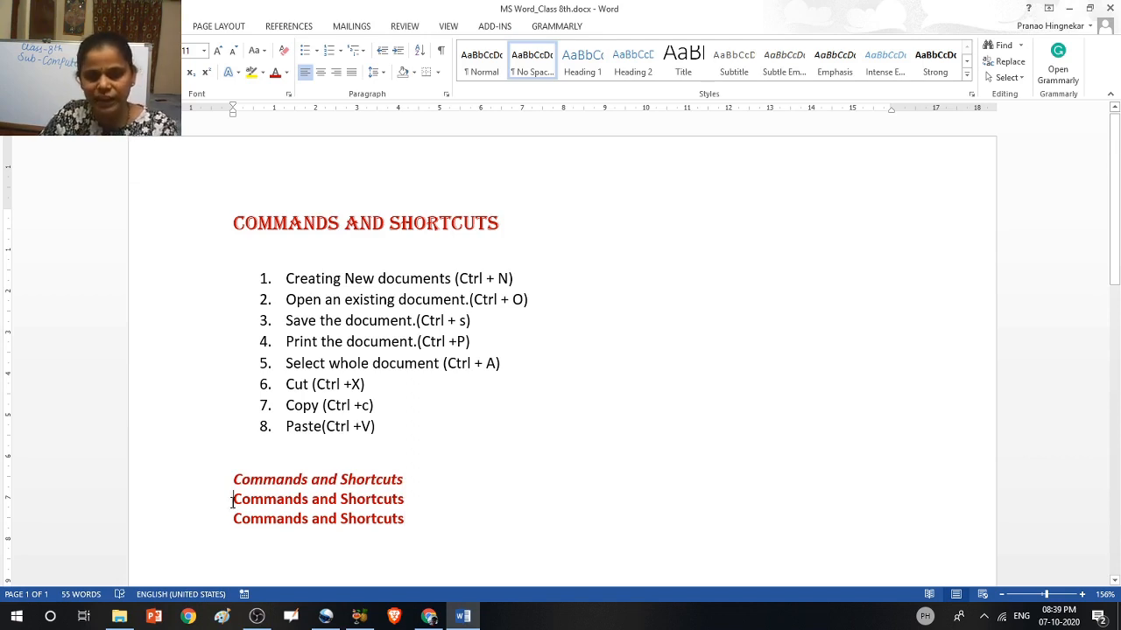
Underline the last two "Commands and Shortcuts" copies below the list
left_click_drag(233, 502, 423, 523)
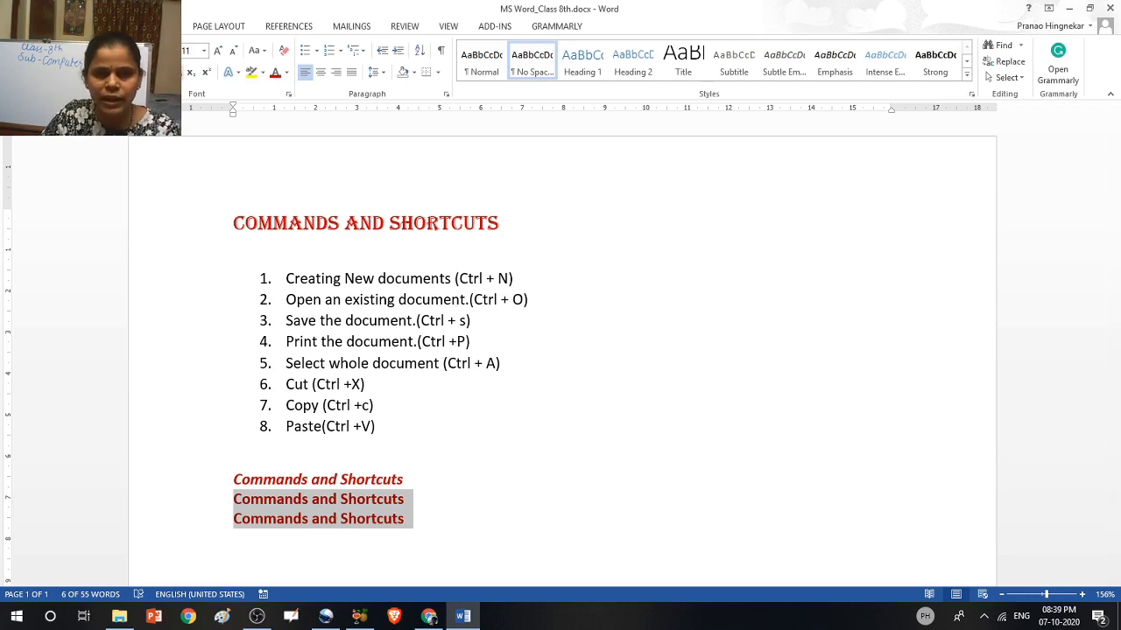
key("ctrl+u")
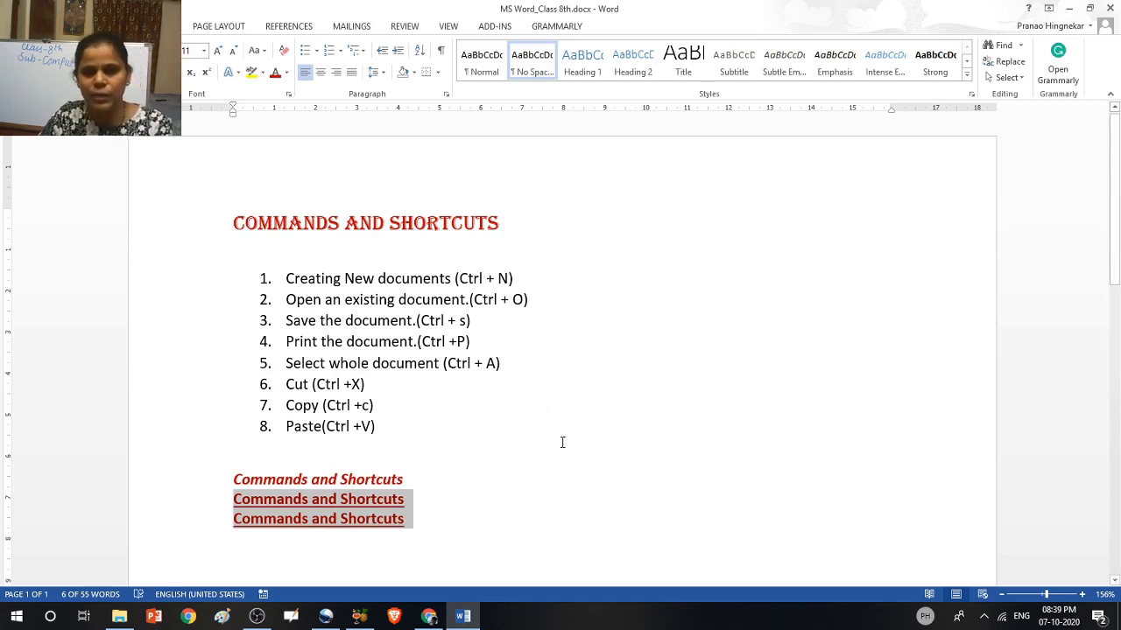
left_click(568, 476)
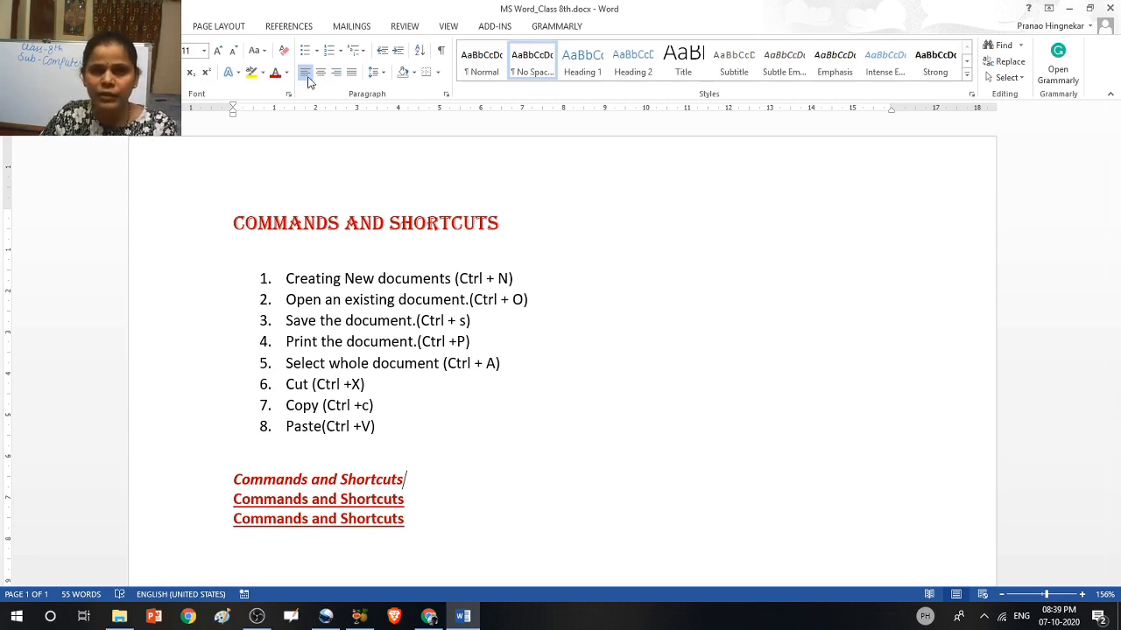
Try justified, centered and right alignment on the heading above the list, then return it to left alignment
left_click_drag(235, 222, 514, 224)
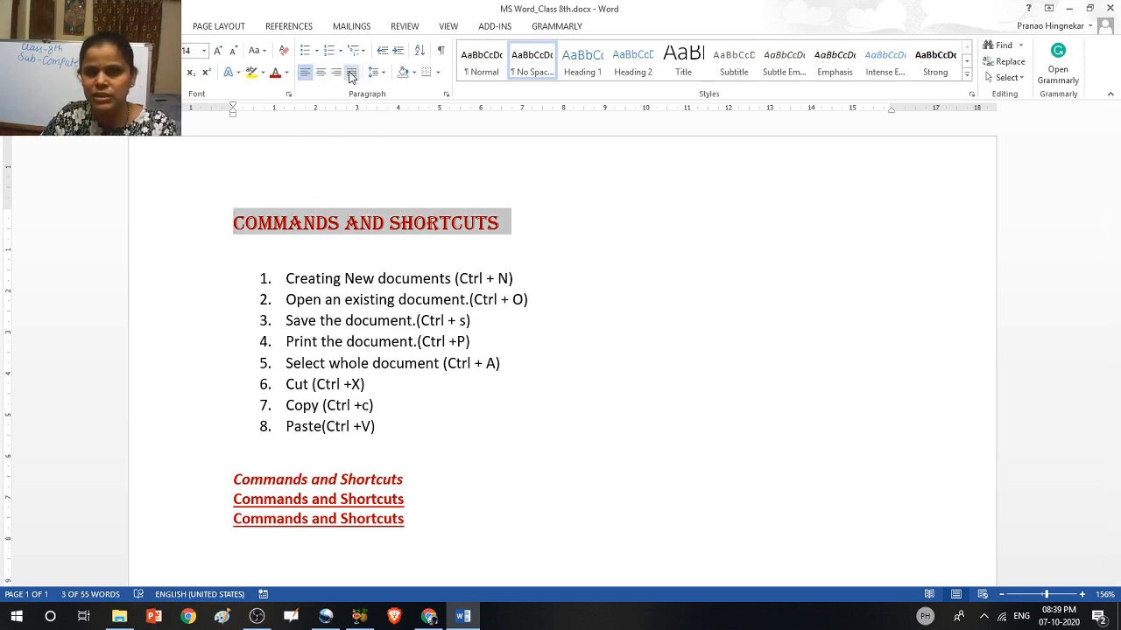
key("ctrl+j")
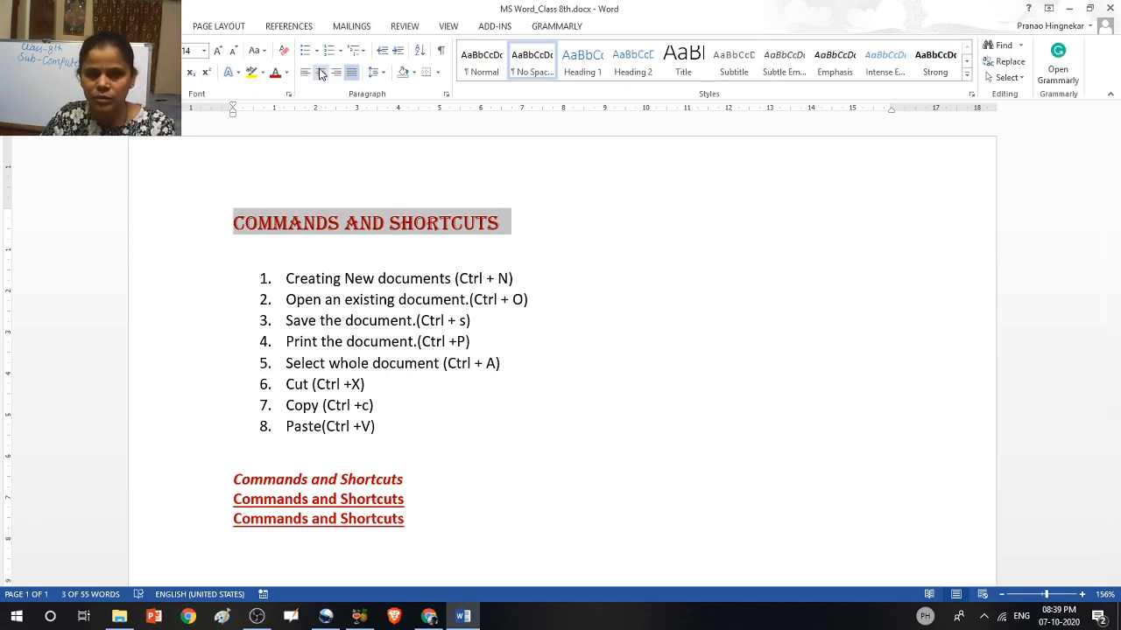
left_click(321, 73)
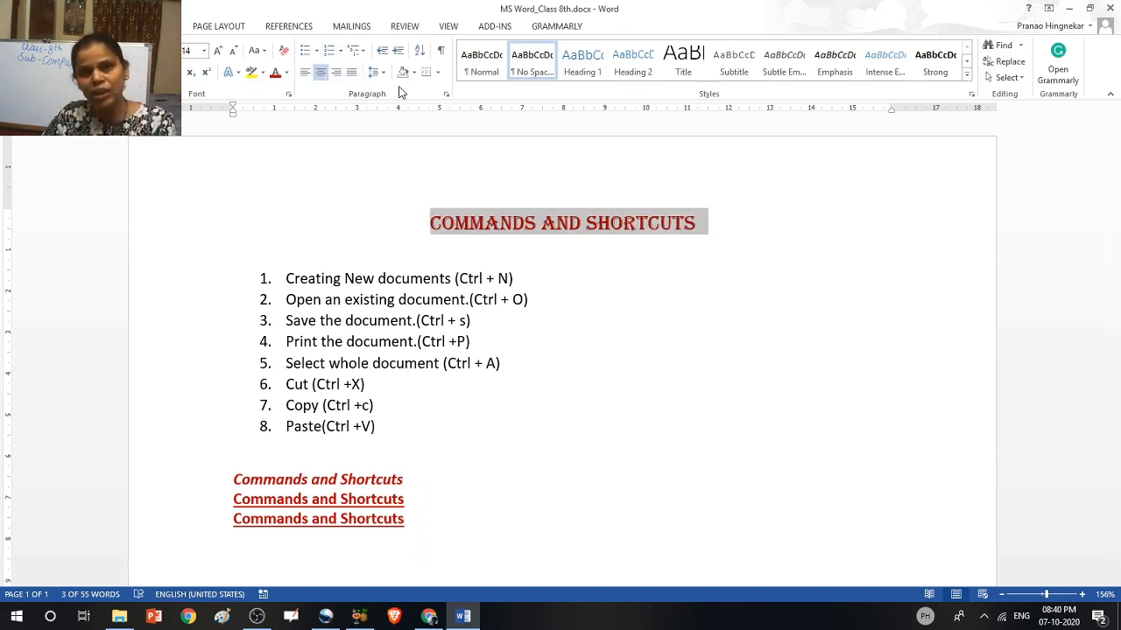
left_click(337, 73)
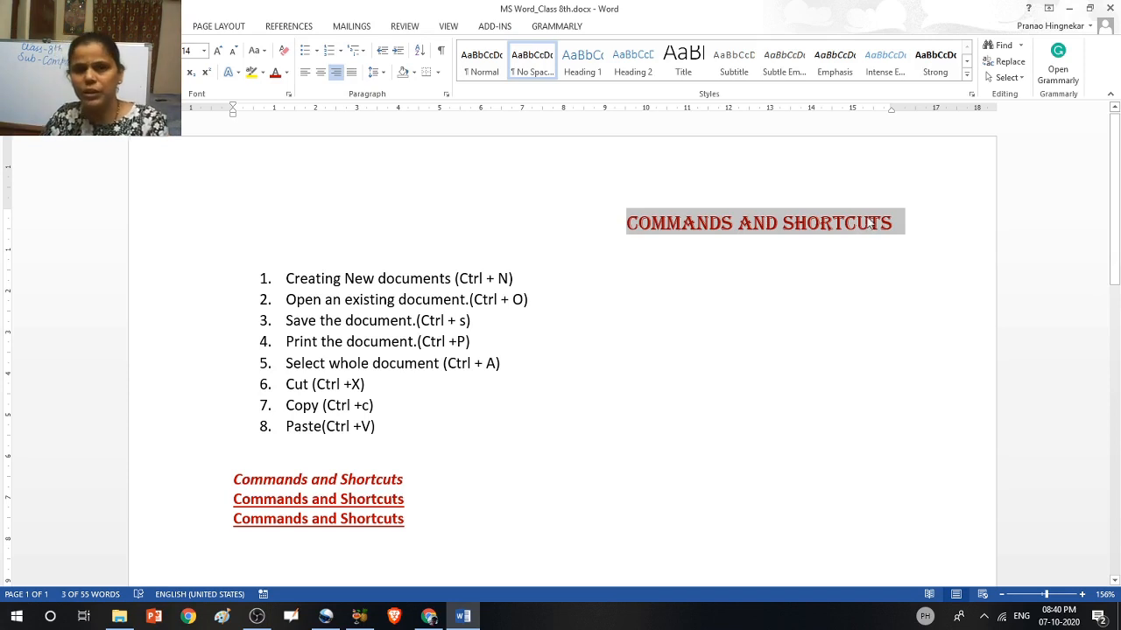
left_click(306, 76)
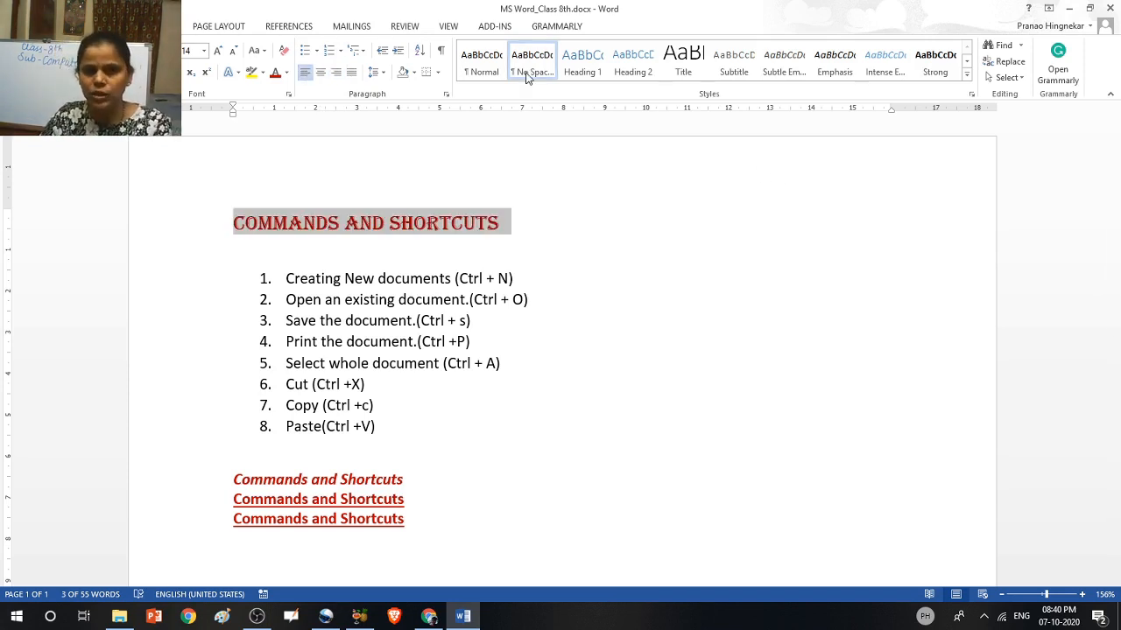
Apply the Normal style to the heading above the list and then to the whole document
left_click(493, 73)
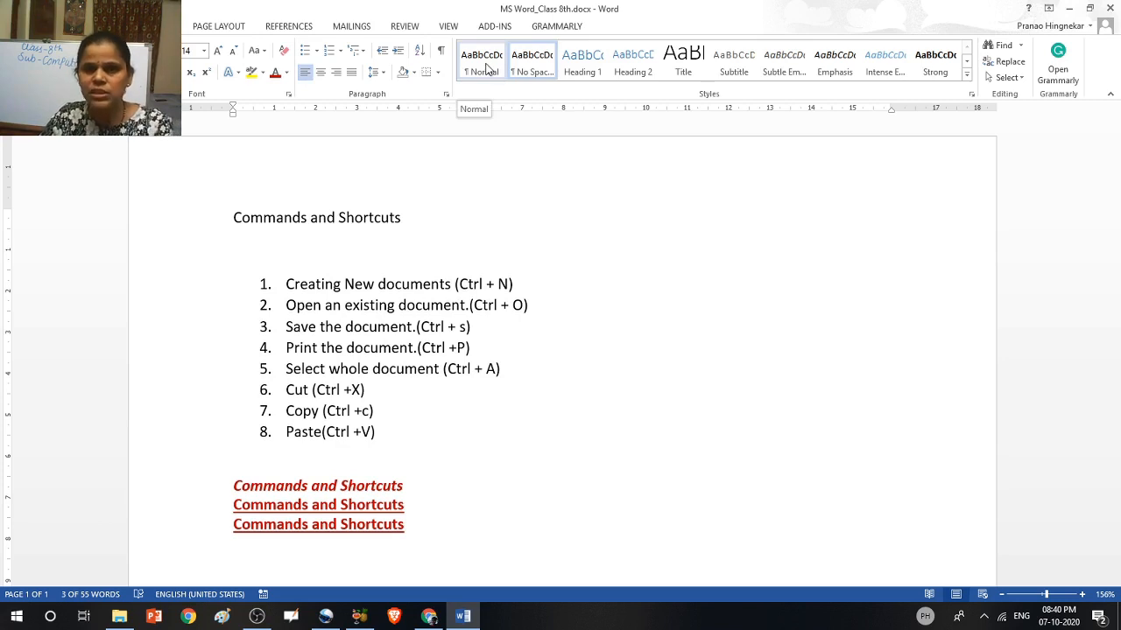
left_click(488, 70)
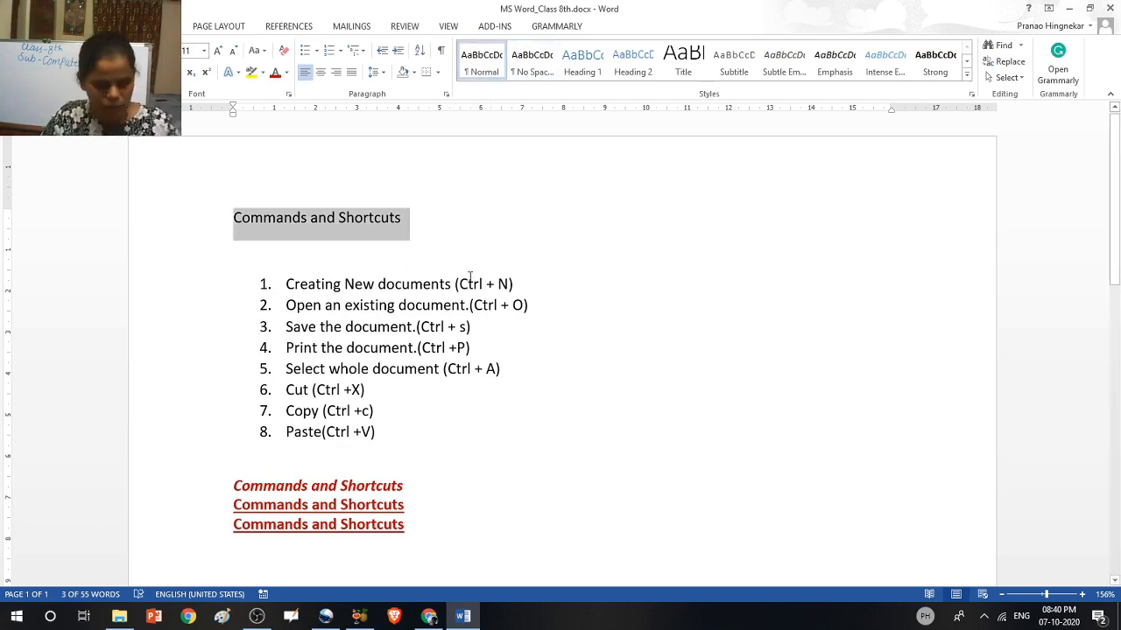
key("ctrl+a")
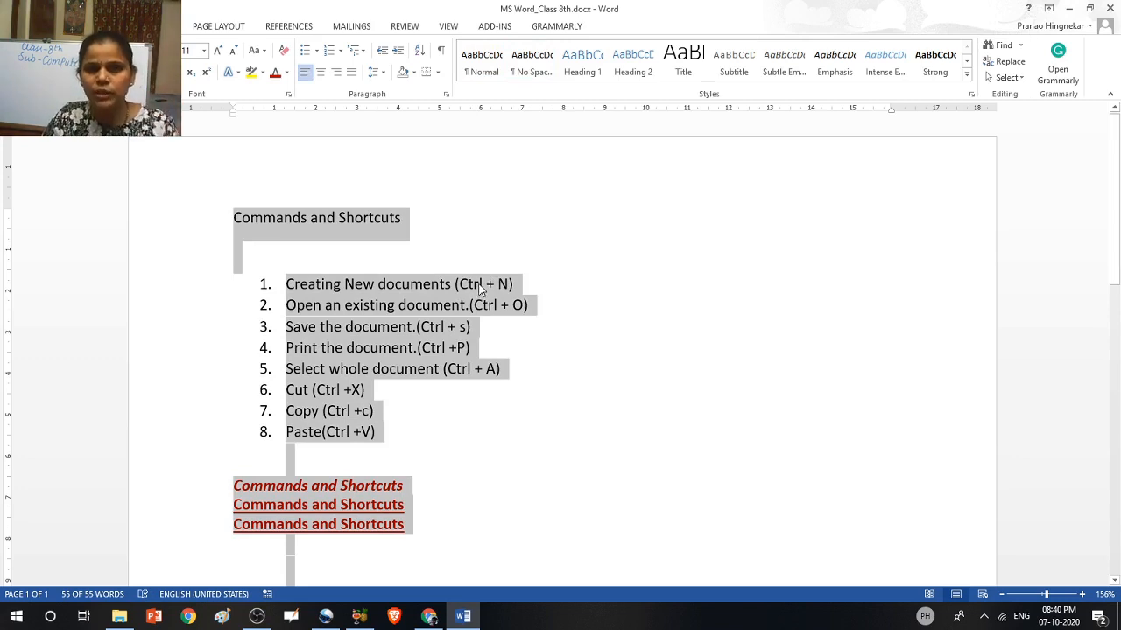
left_click(482, 70)
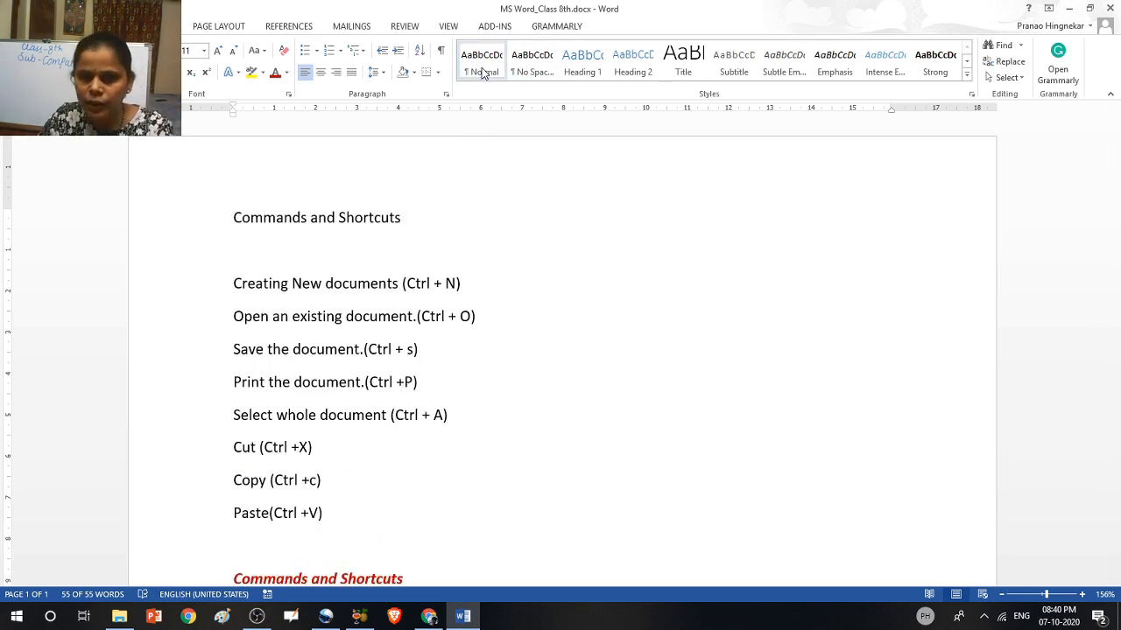
scroll(491, 359, "down", 3)
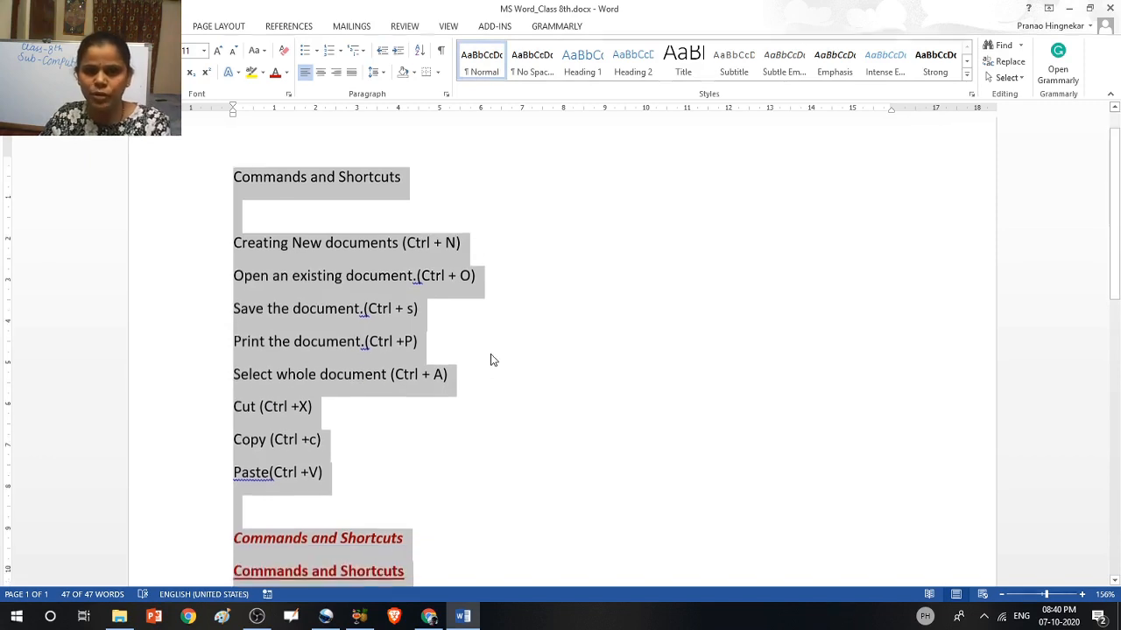
scroll(492, 359, "up", 2)
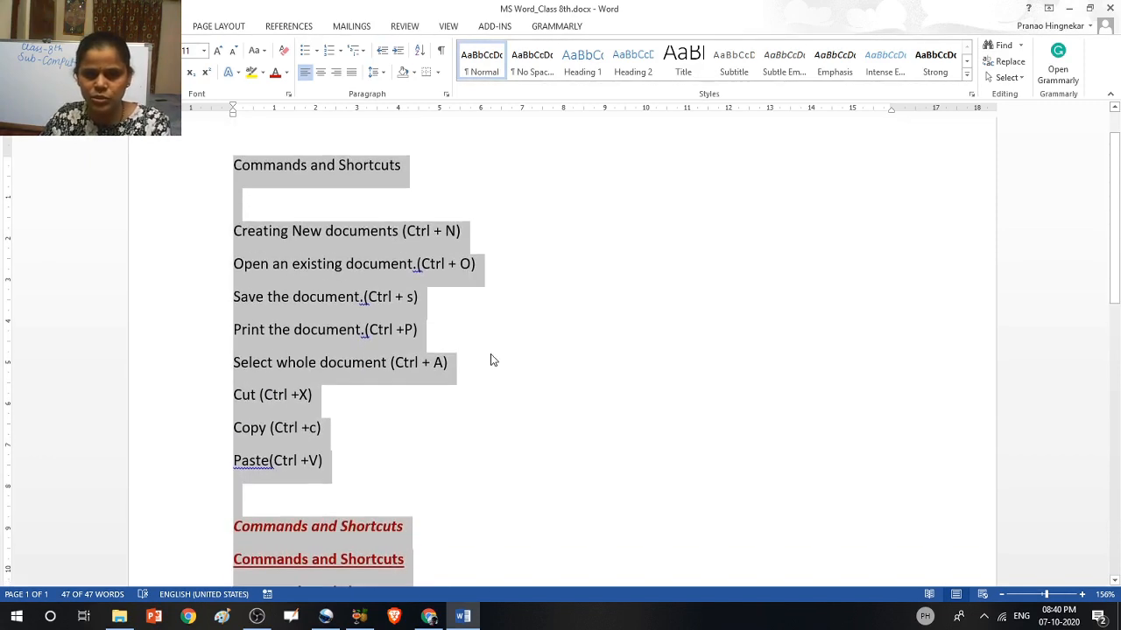
Try the Heading 1, Heading 2 and Heading 4 styles on the whole document, settle on No Spacing, and clear the selection
left_click(526, 77)
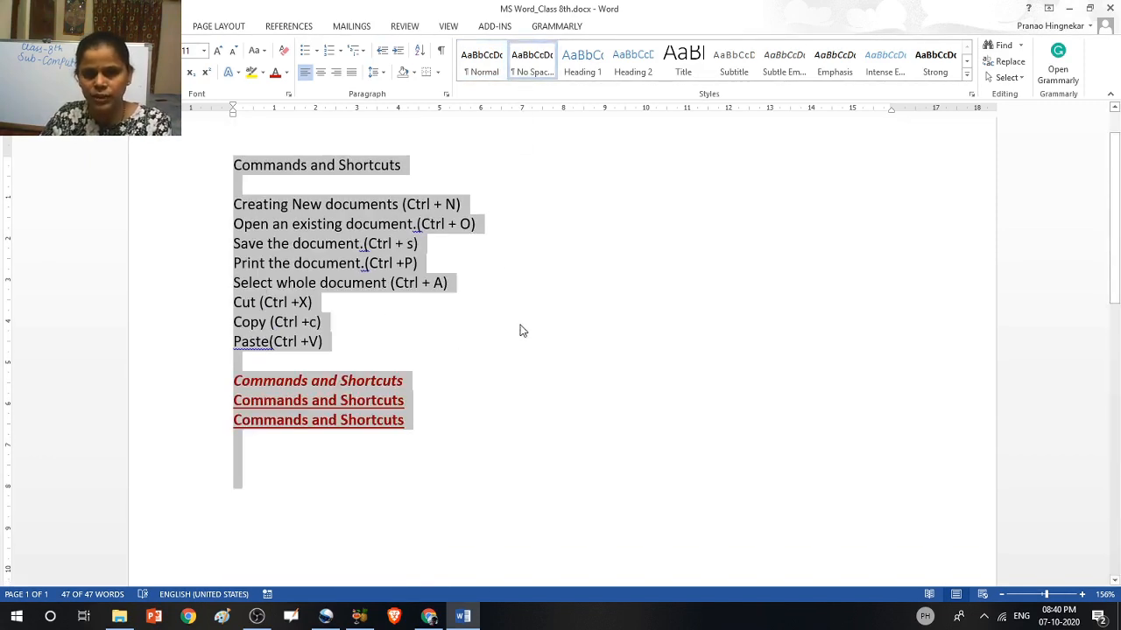
left_click(578, 77)
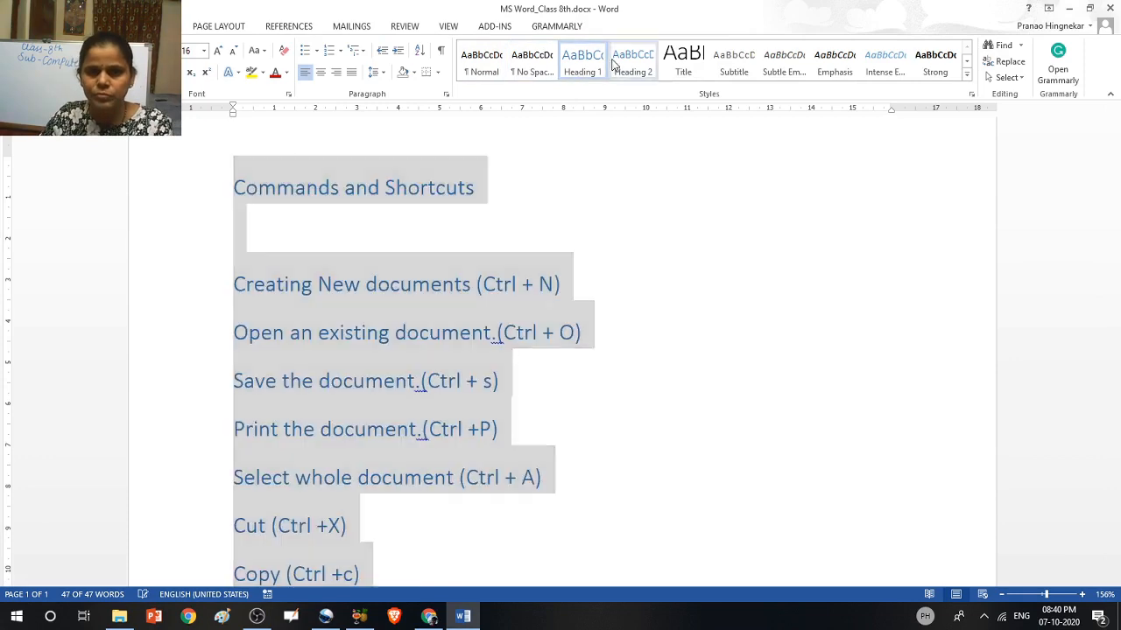
left_click(624, 67)
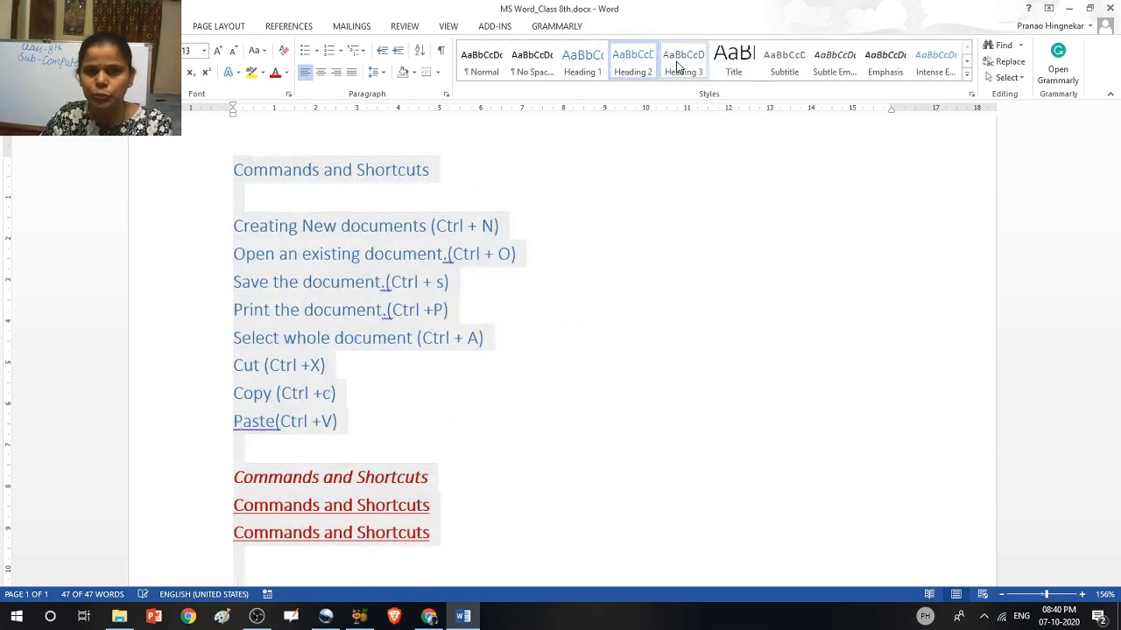
left_click(733, 67)
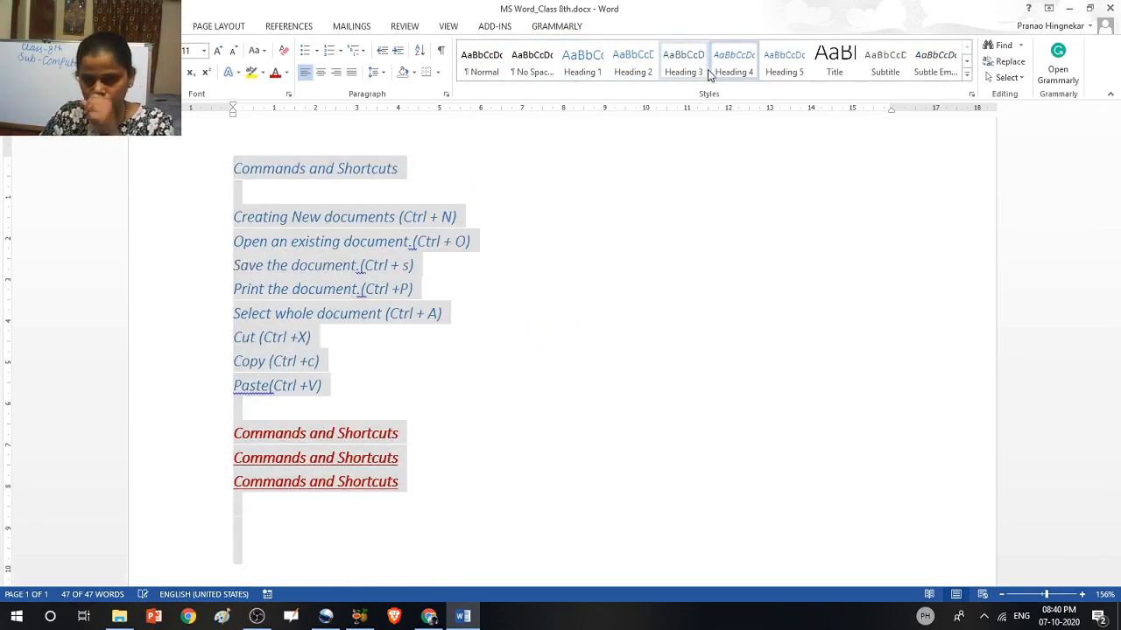
left_click(530, 74)
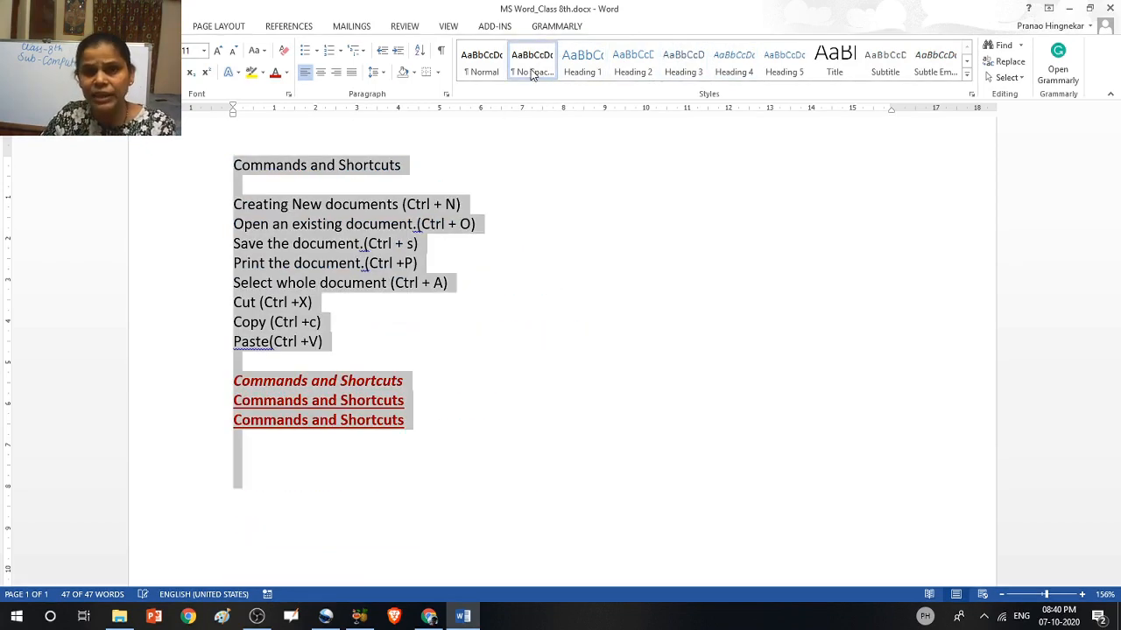
left_click(578, 275)
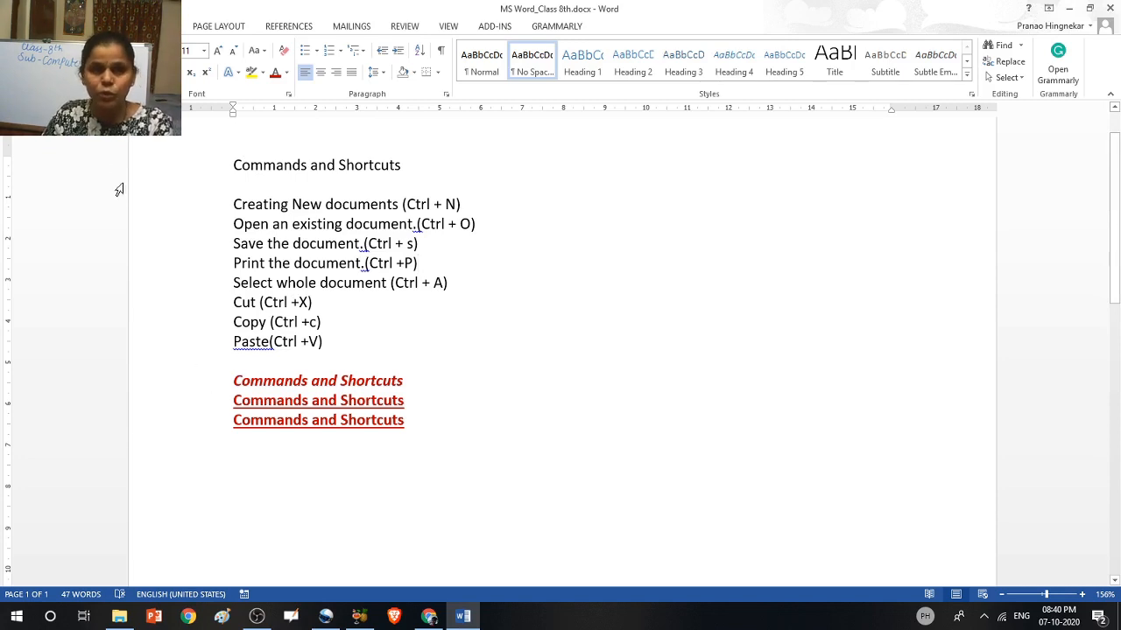
Copy the list's plain formatting onto the last two "Commands and Shortcuts" lines with Format Painter, then clear the selection
left_click(70, 77)
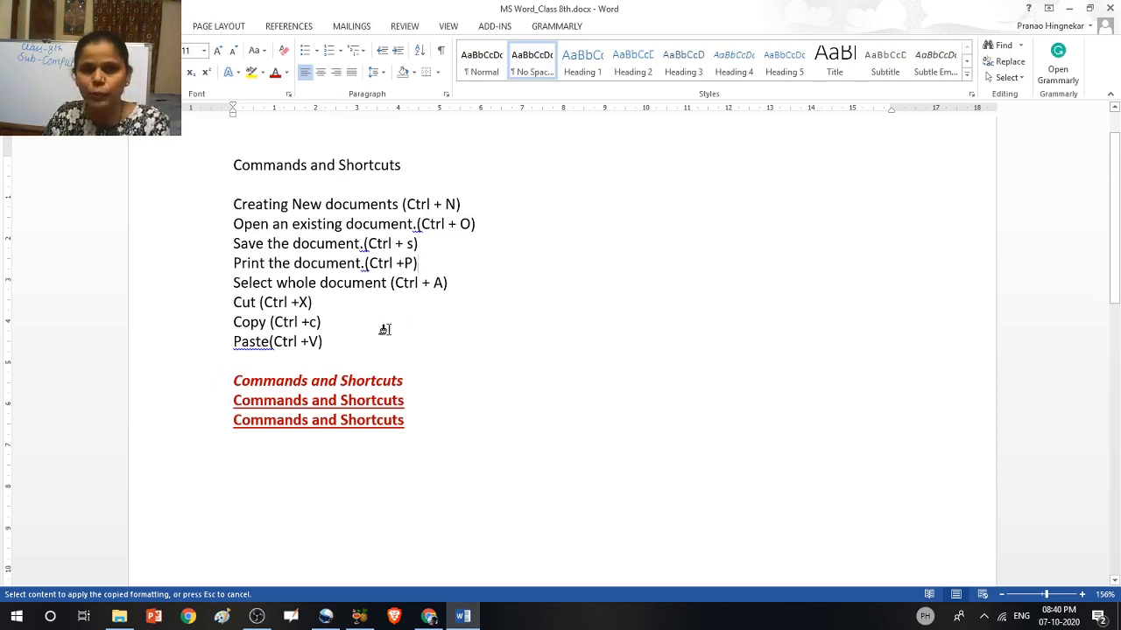
left_click_drag(226, 405, 361, 439)
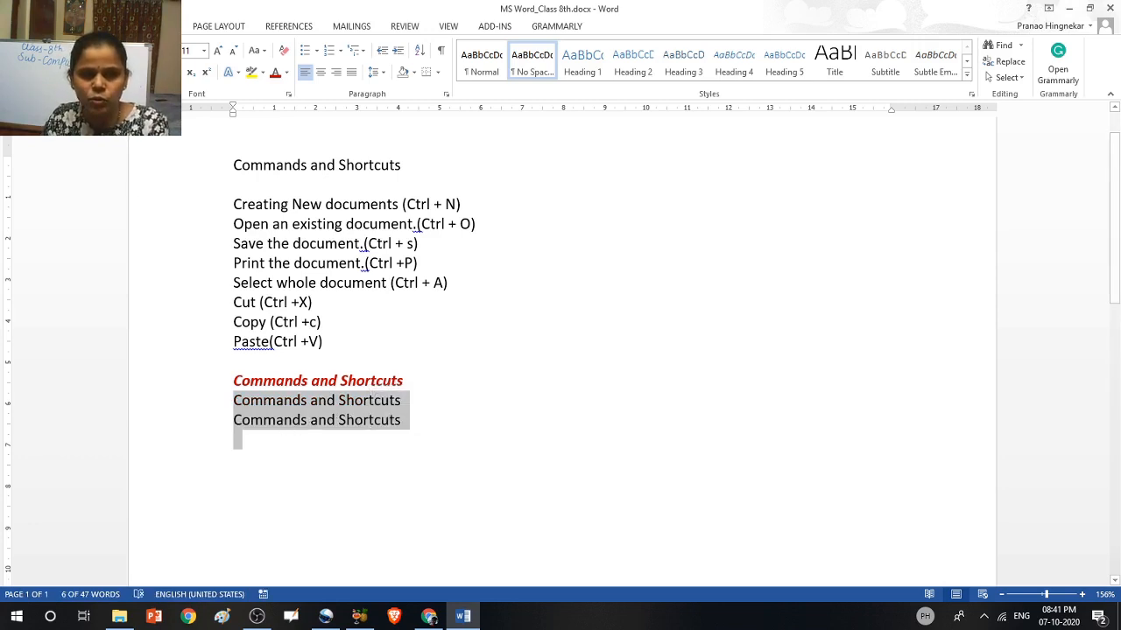
left_click(73, 78)
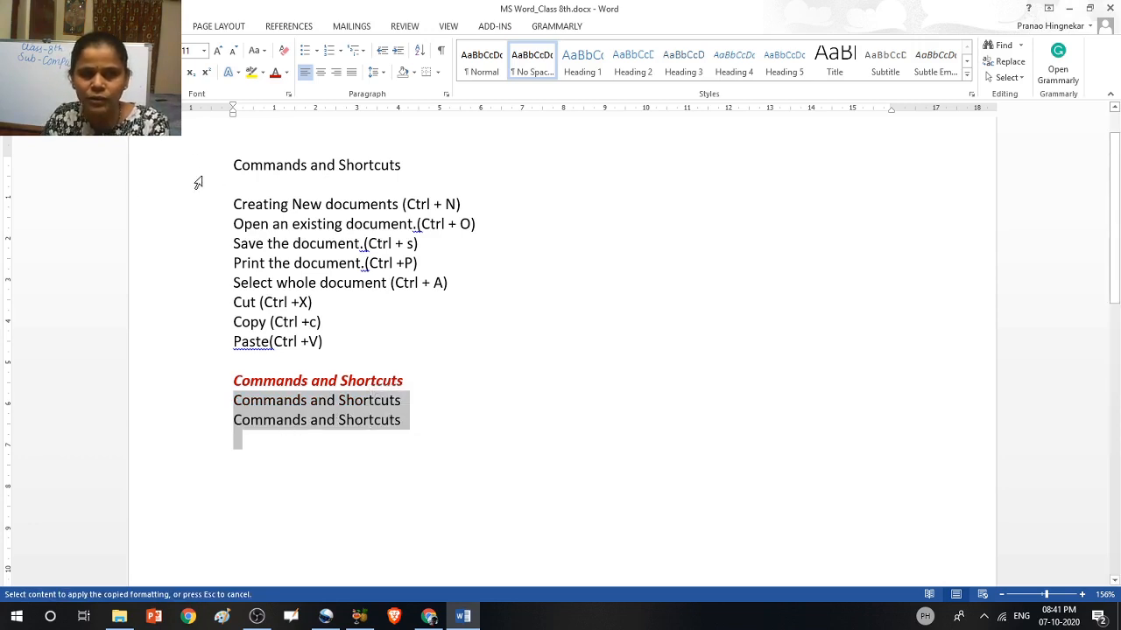
left_click(468, 371)
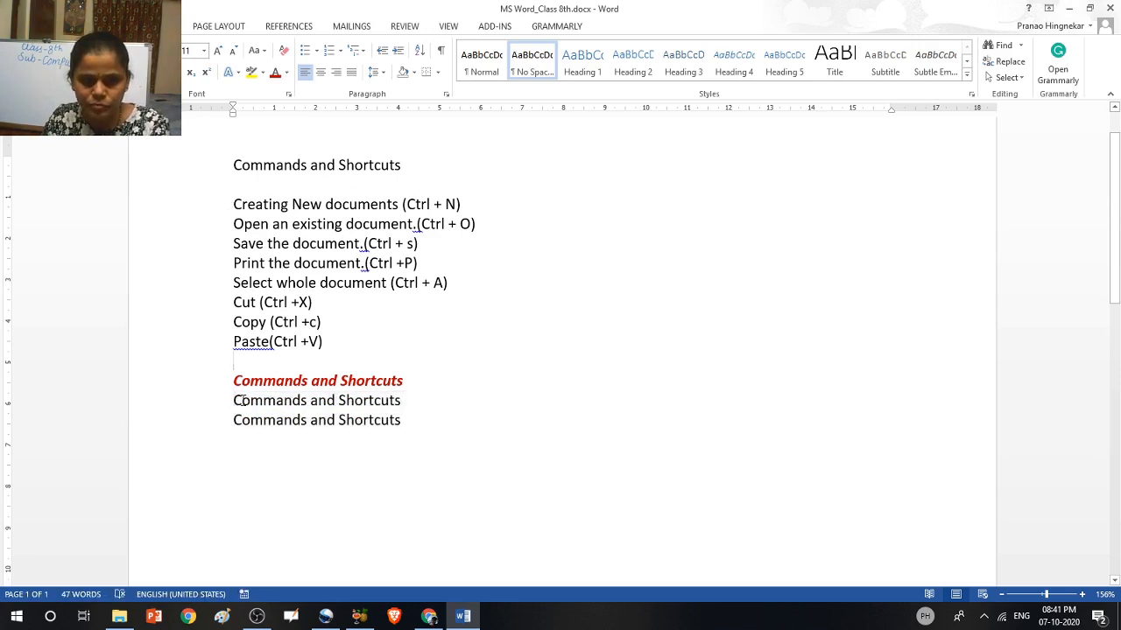
Underline the last two "Commands and Shortcuts" lines and color them Light Blue after trying red
left_click_drag(235, 401, 436, 418)
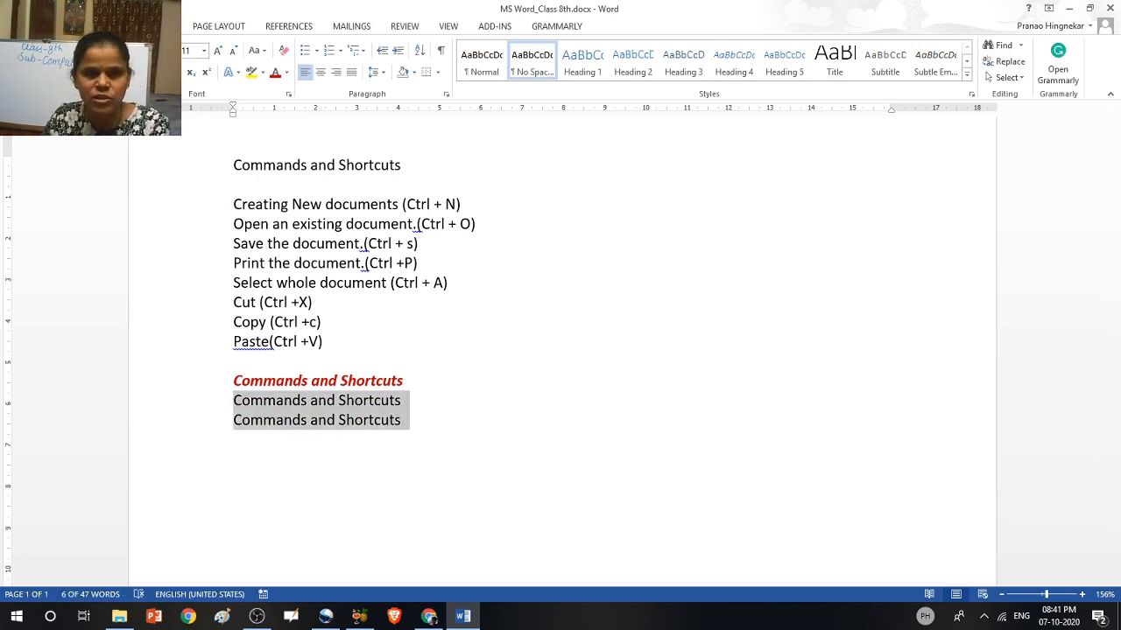
key("ctrl+u")
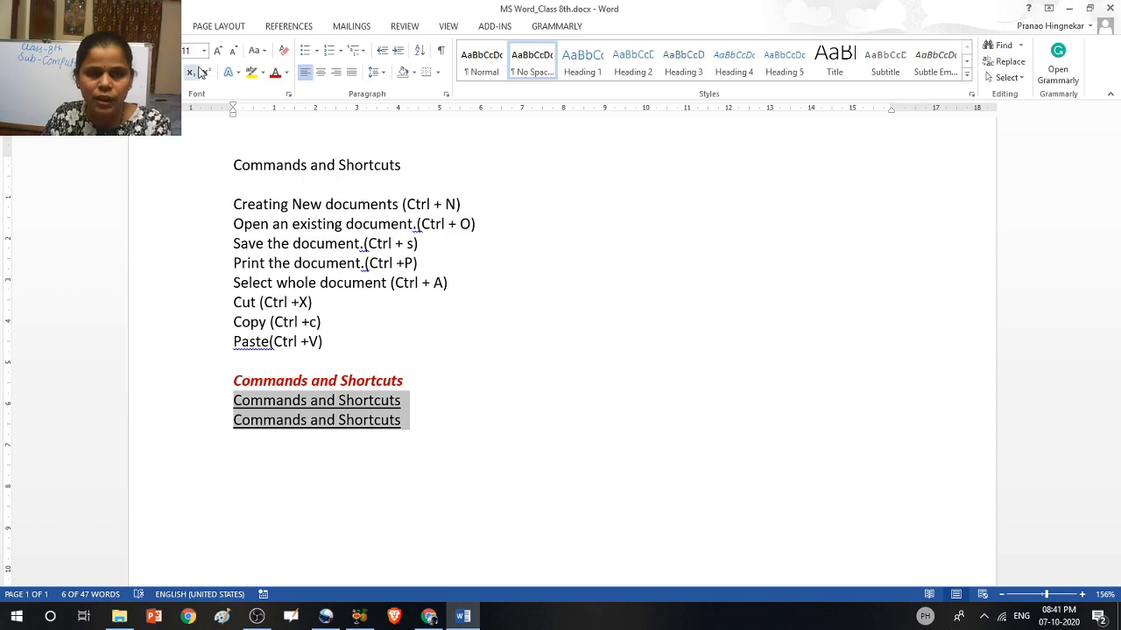
left_click(274, 74)
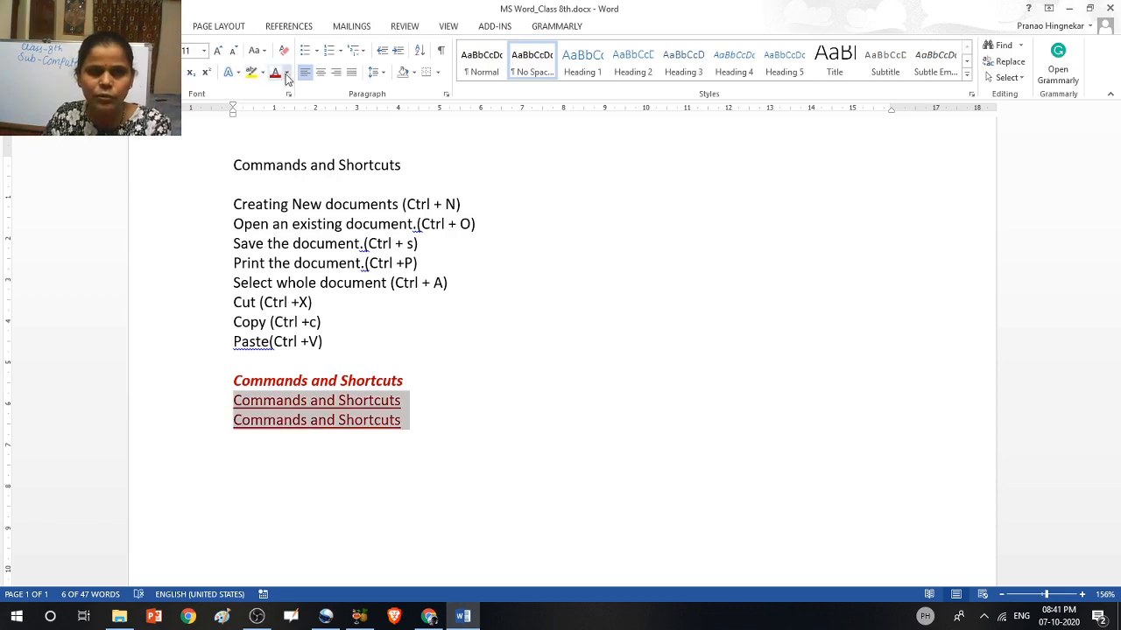
left_click(286, 75)
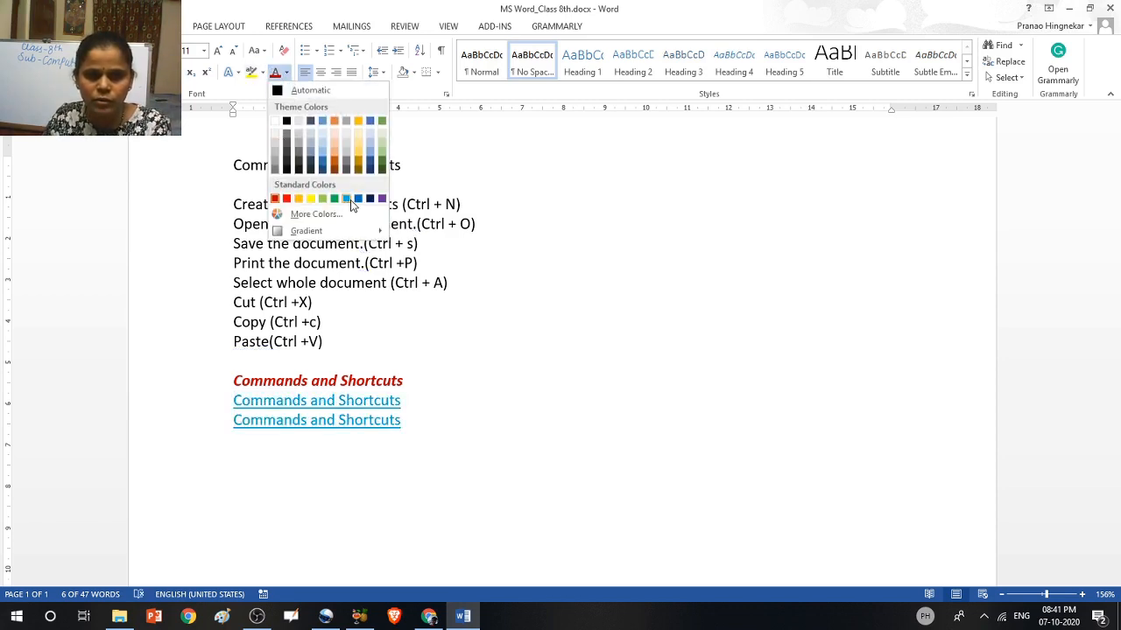
left_click(346, 198)
left_click(520, 367)
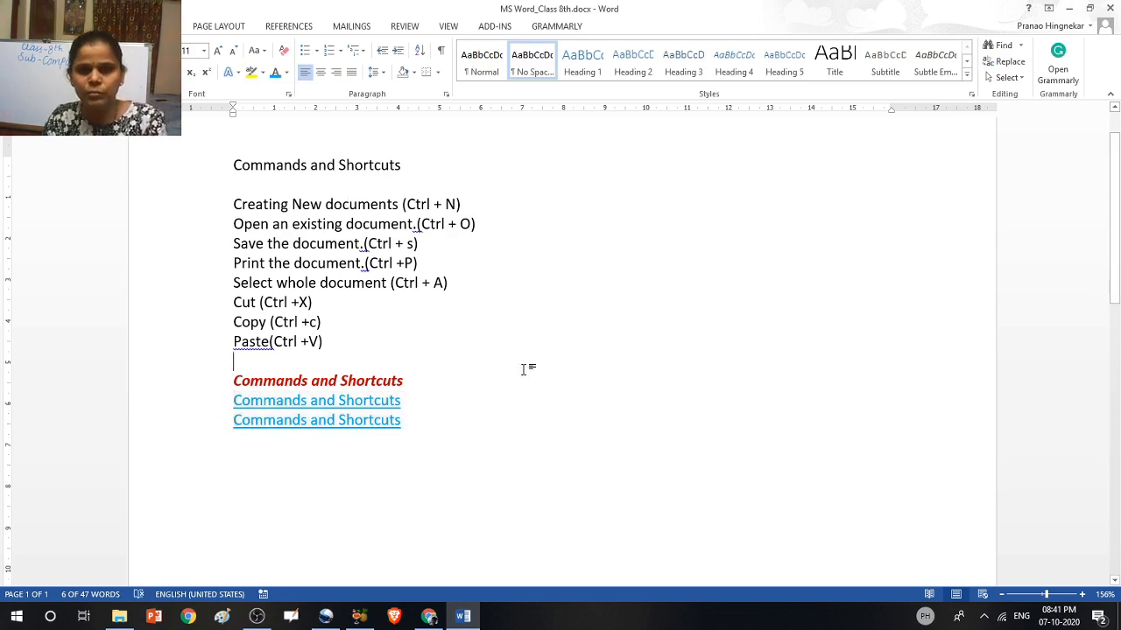
Change the font of the last two "Commands and Shortcuts" lines to Algerian
left_click_drag(234, 401, 405, 421)
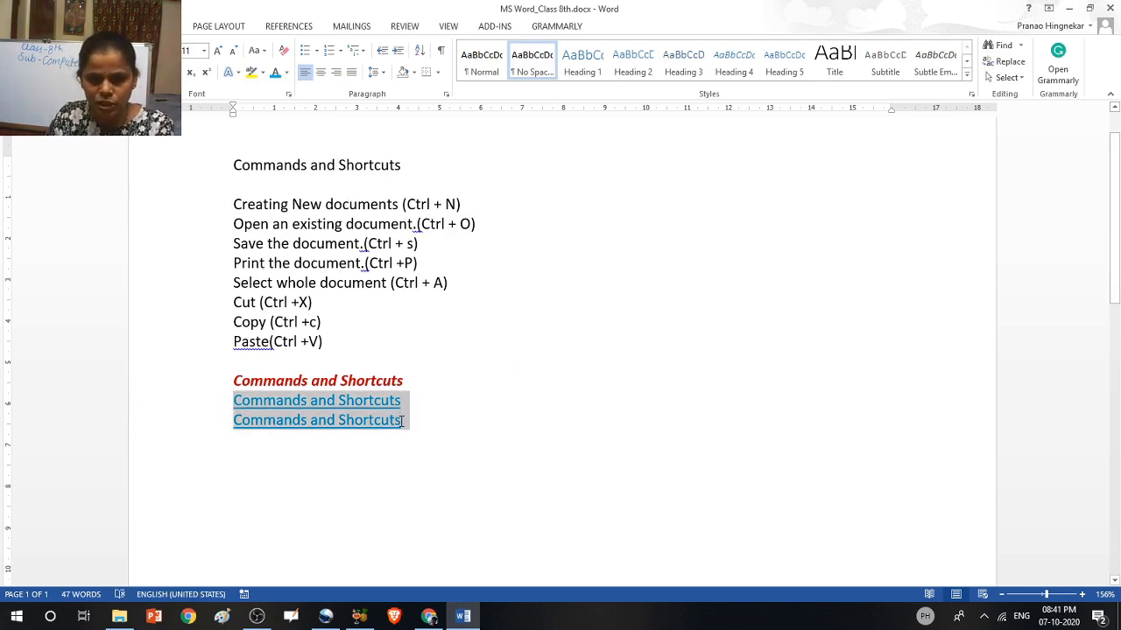
left_click(175, 50)
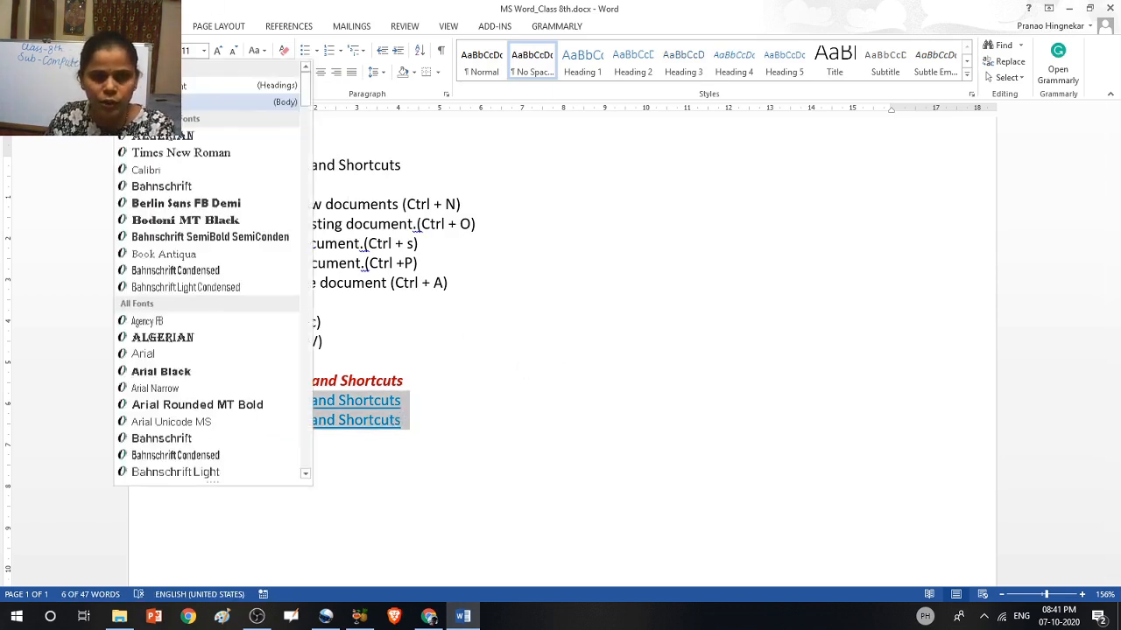
left_click(180, 139)
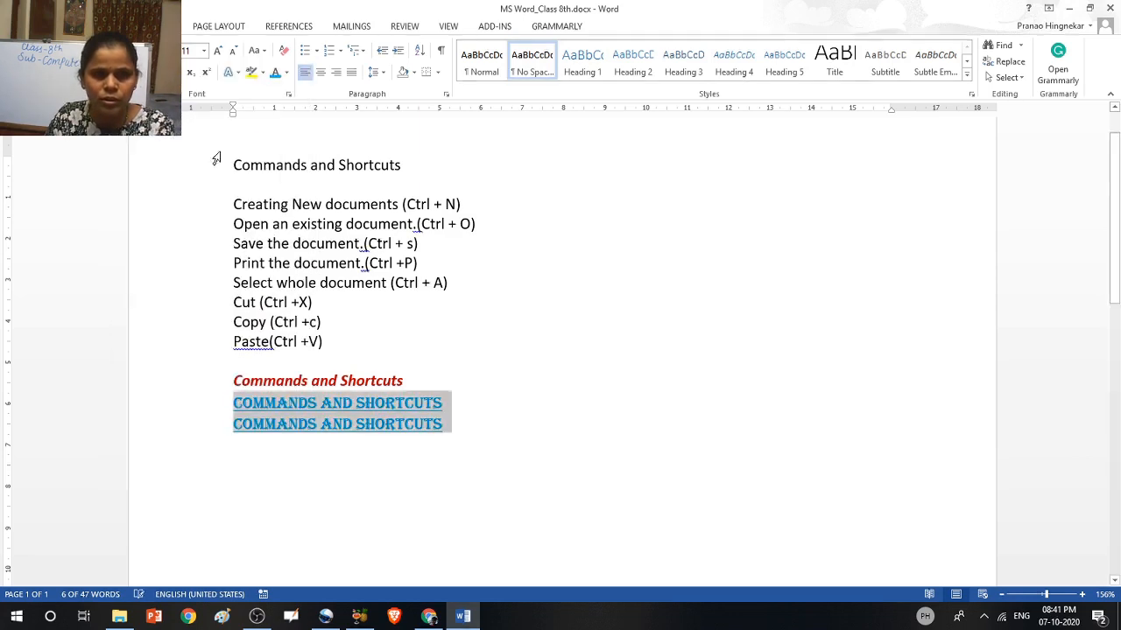
left_click(582, 237)
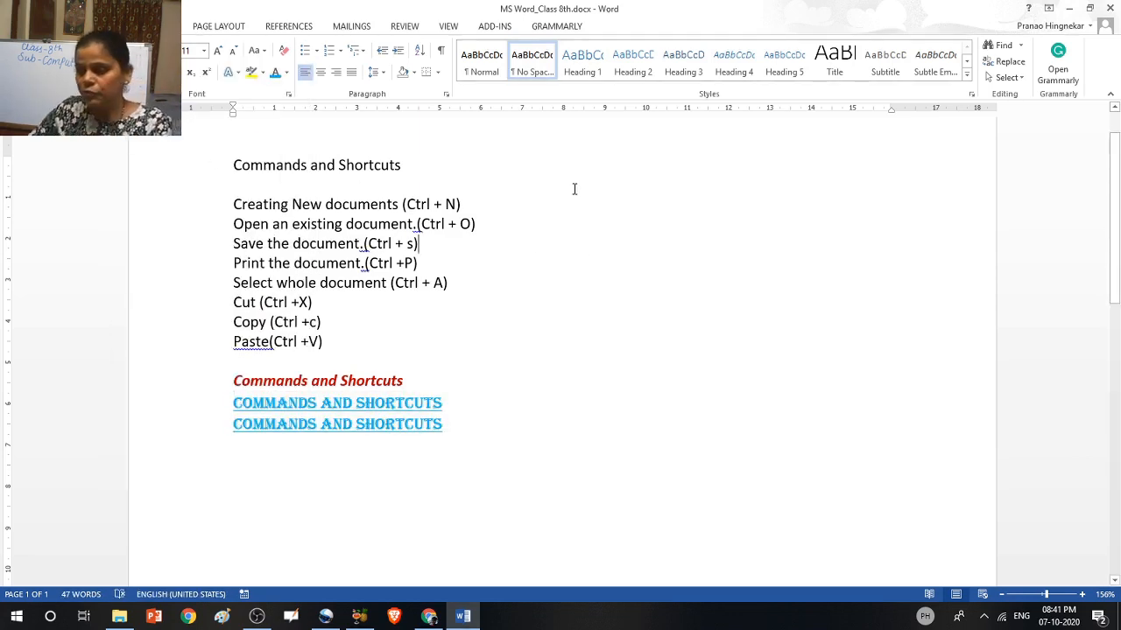
Copy the formatting of the last two "Commands and Shortcuts" lines onto the whole list of commands with Format Painter
left_click(238, 207)
left_click_drag(239, 207, 384, 340)
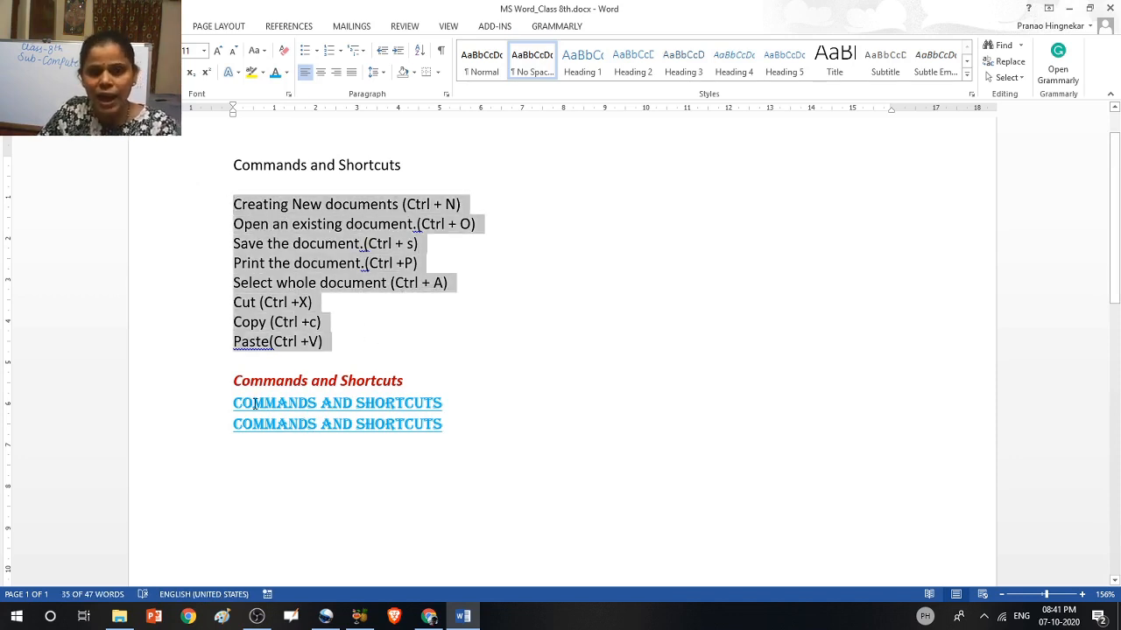
left_click_drag(234, 404, 477, 434)
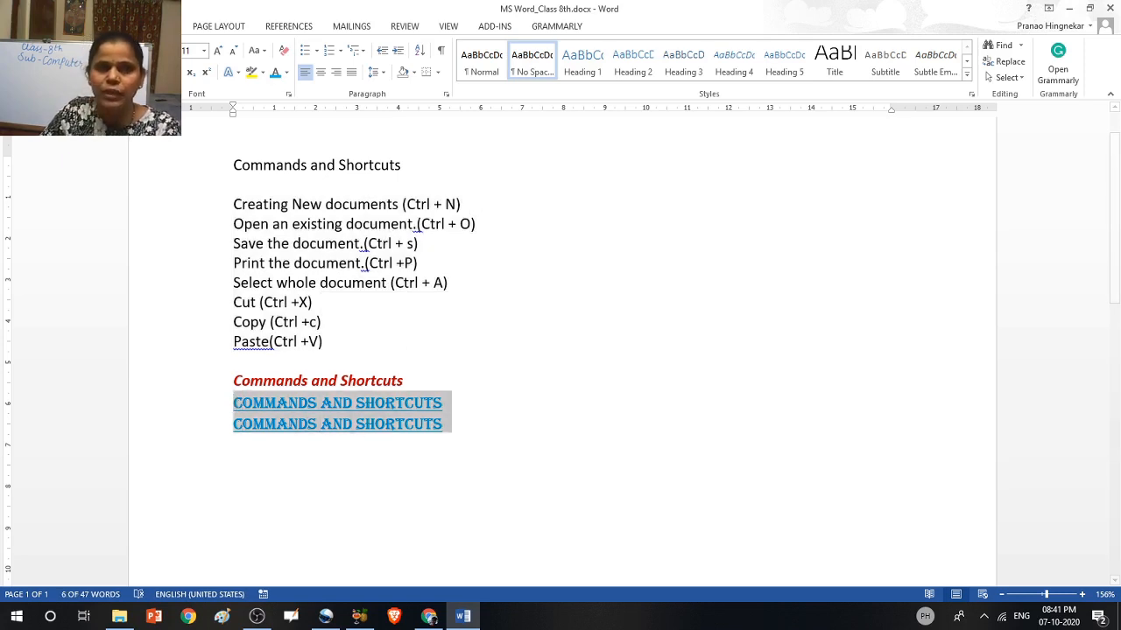
left_click(74, 77)
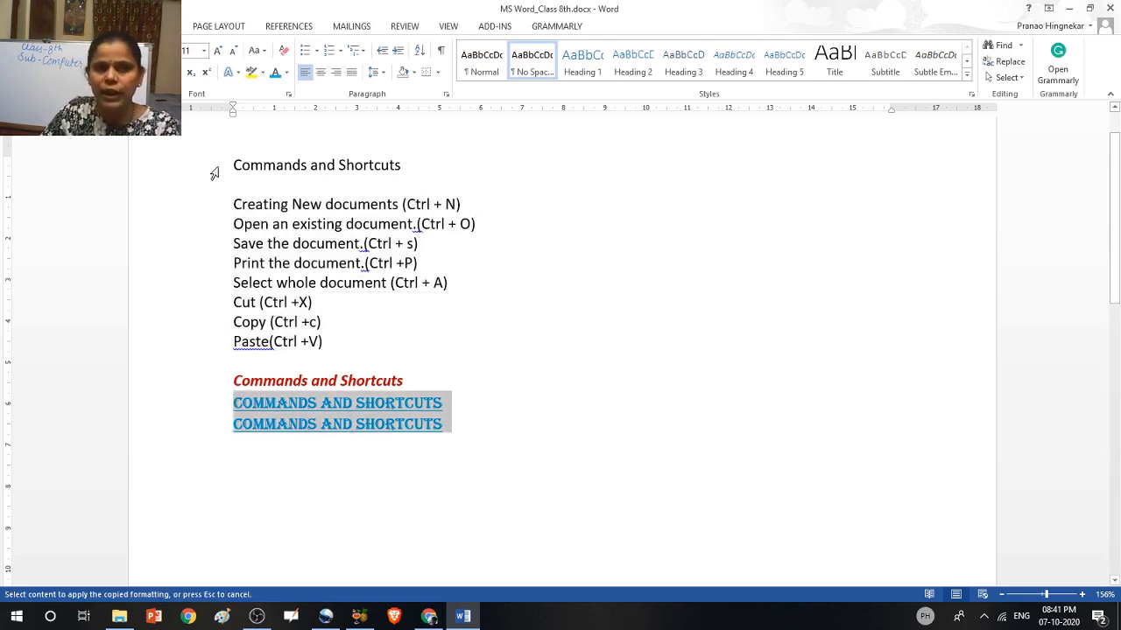
mouse_move(226, 205)
left_mouse_down()
mouse_move(297, 260)
mouse_move(330, 327)
mouse_move(358, 341)
left_mouse_up()
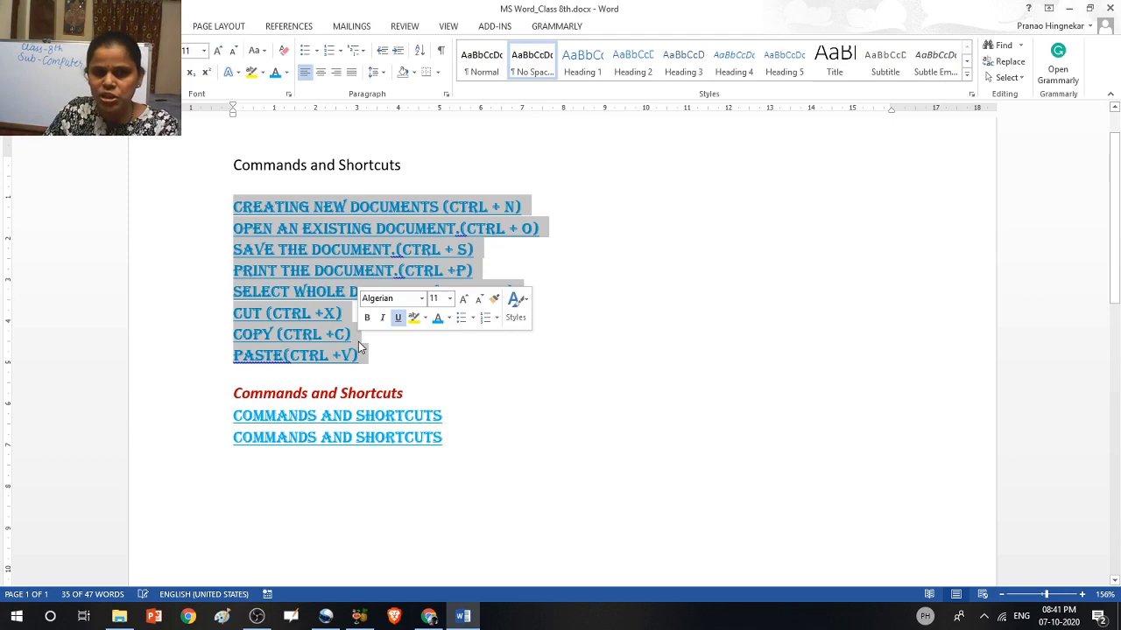
left_click(510, 358)
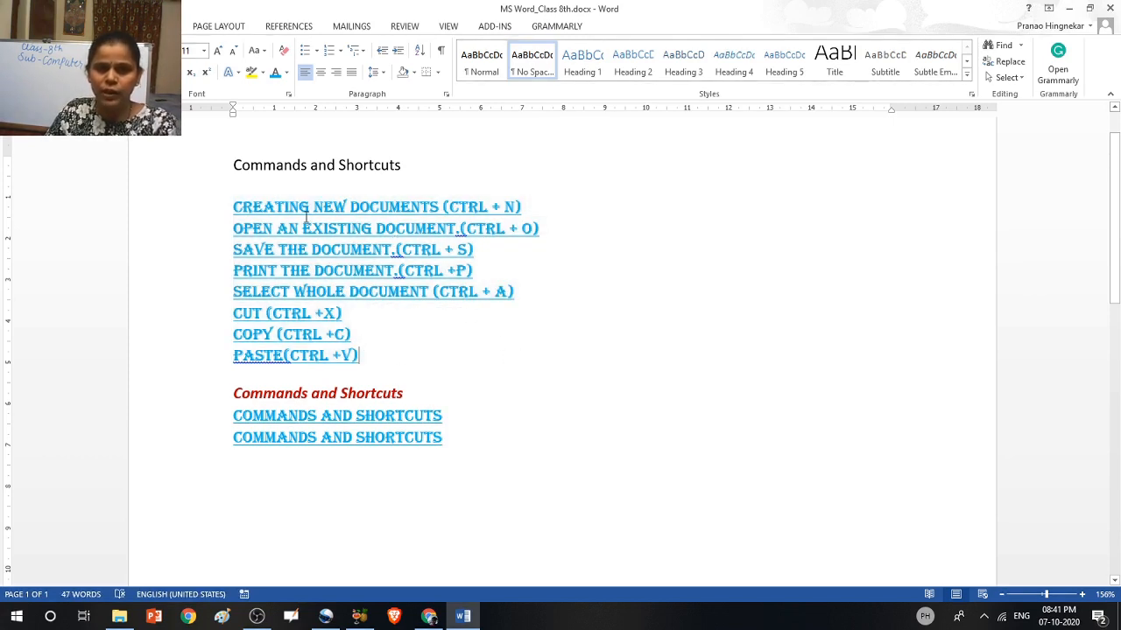
Highlight the list and the two lines its formatting was copied from, then undo the formatting copied onto the list
left_click_drag(304, 205, 437, 361)
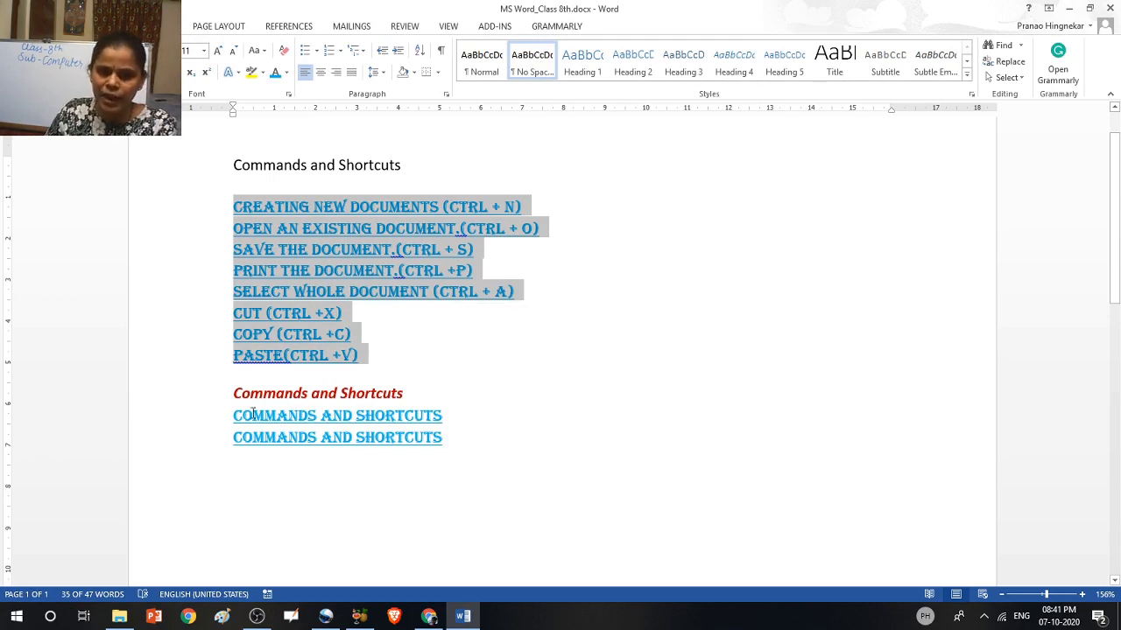
left_click_drag(253, 413, 421, 440)
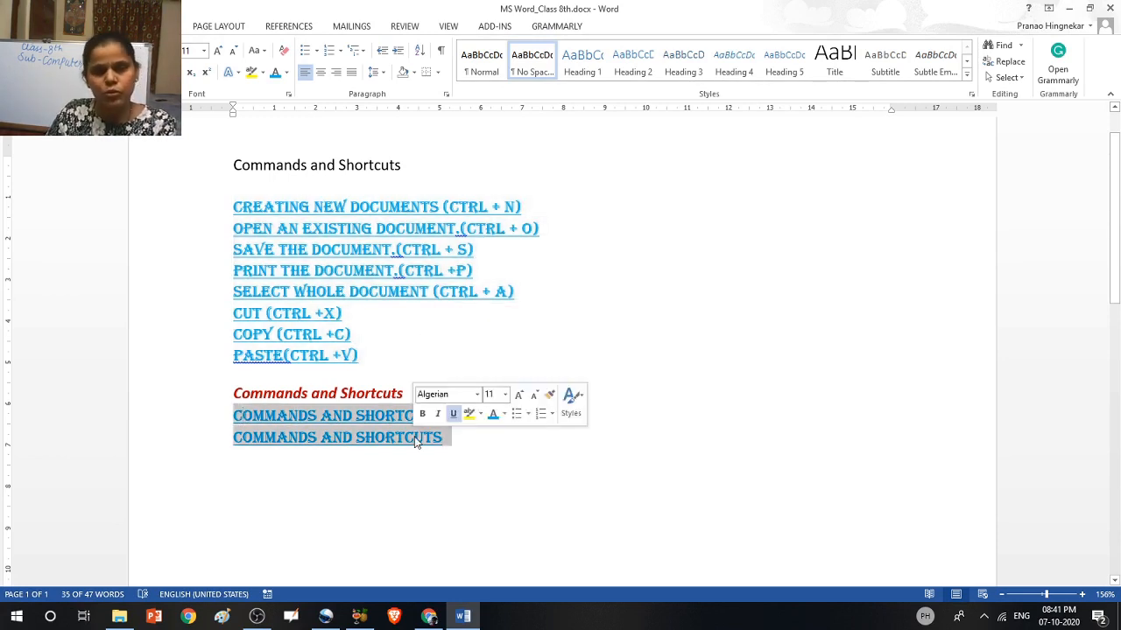
left_click(621, 342)
left_click(70, 78)
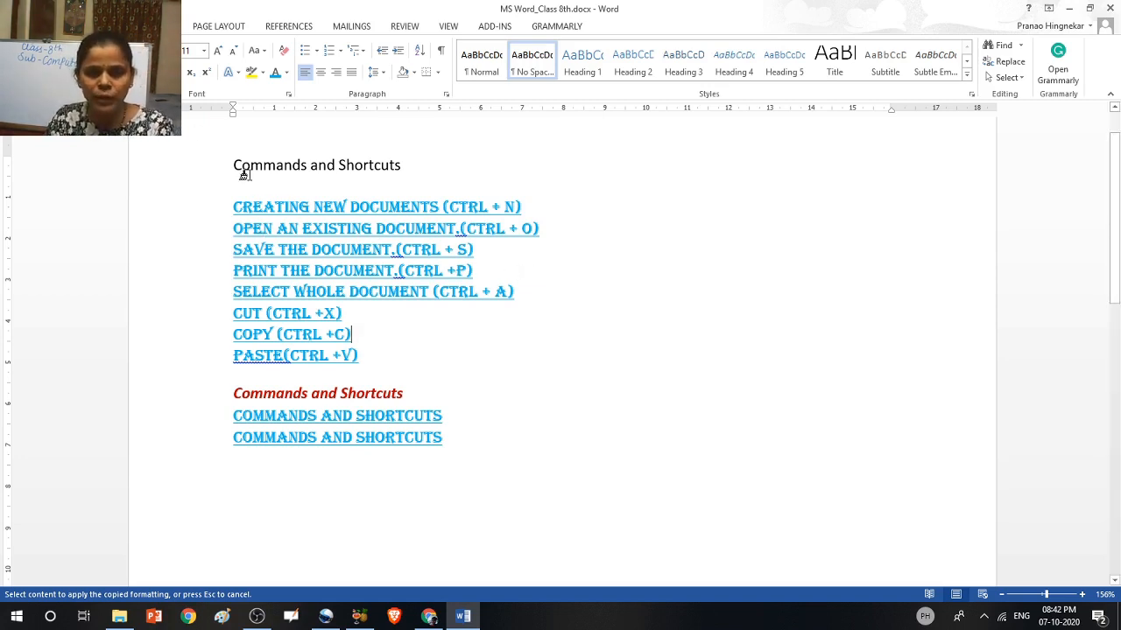
key("ctrl+z")
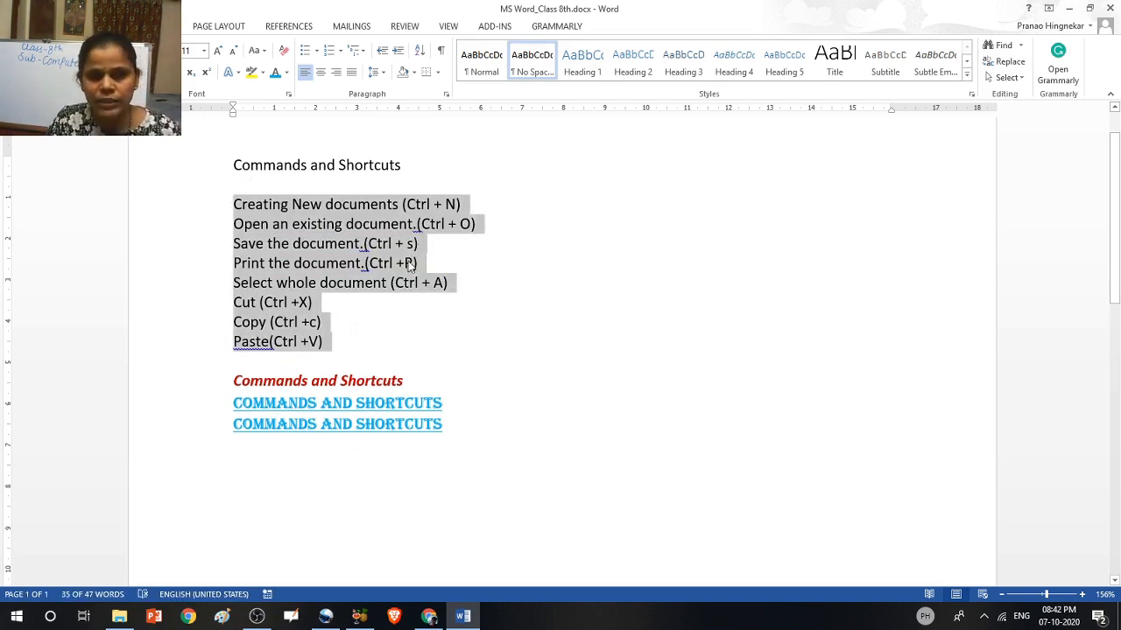
Delete the three "Commands and Shortcuts" copies below the list
left_click(524, 289)
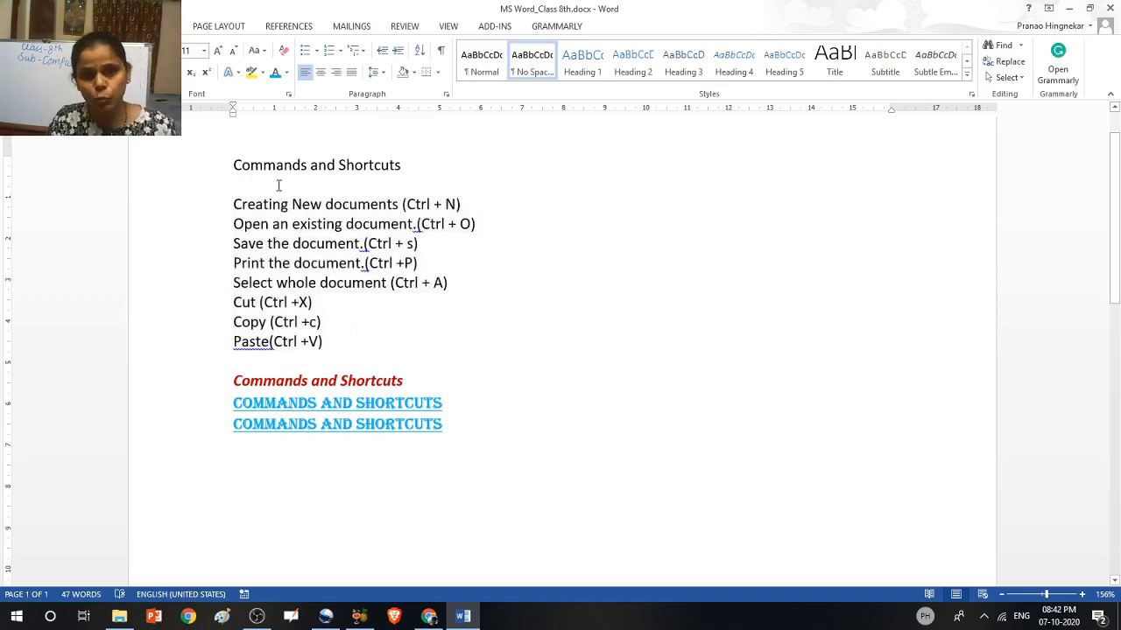
left_click_drag(235, 381, 438, 483)
key("Delete")
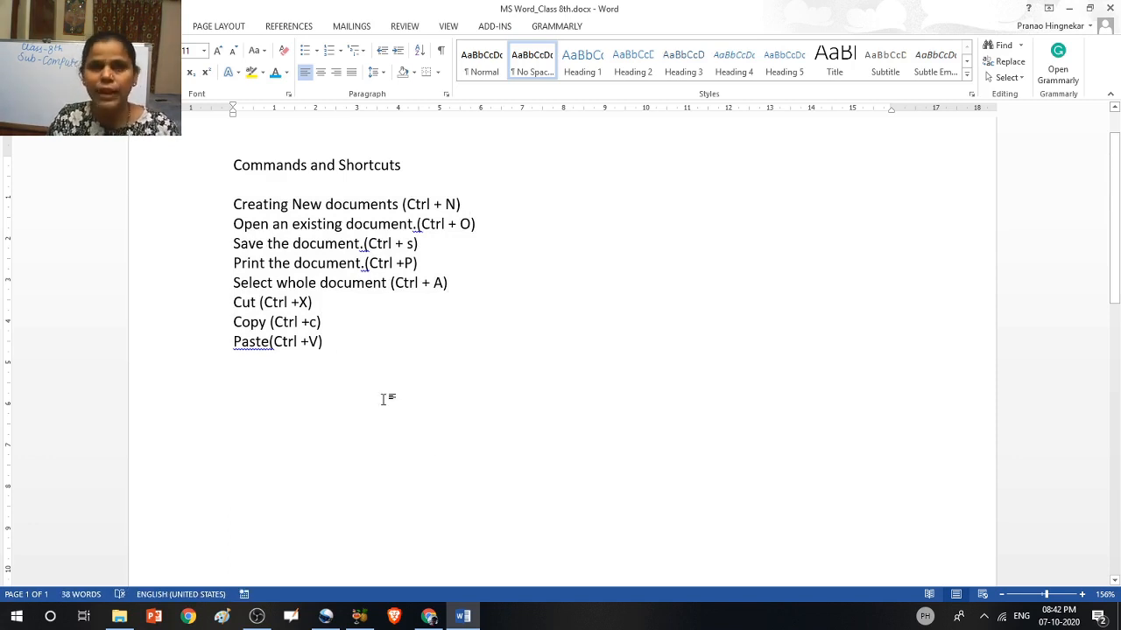